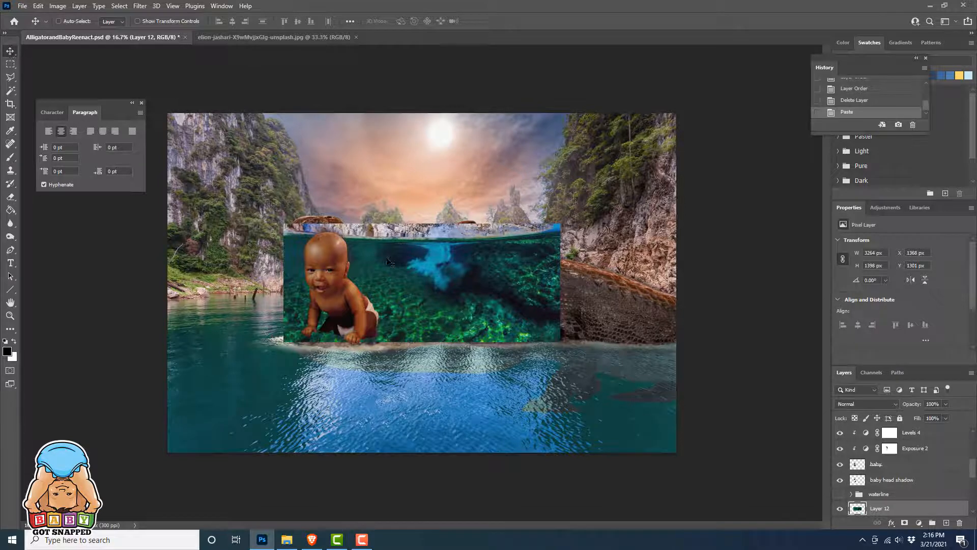
# Scale the pasted underwater photo to about 185% and position it across the full canvas width just below the alligator.
pyautogui.moveTo(385, 261); pyautogui.dragTo(268, 376)
pyautogui.click(39, 6)
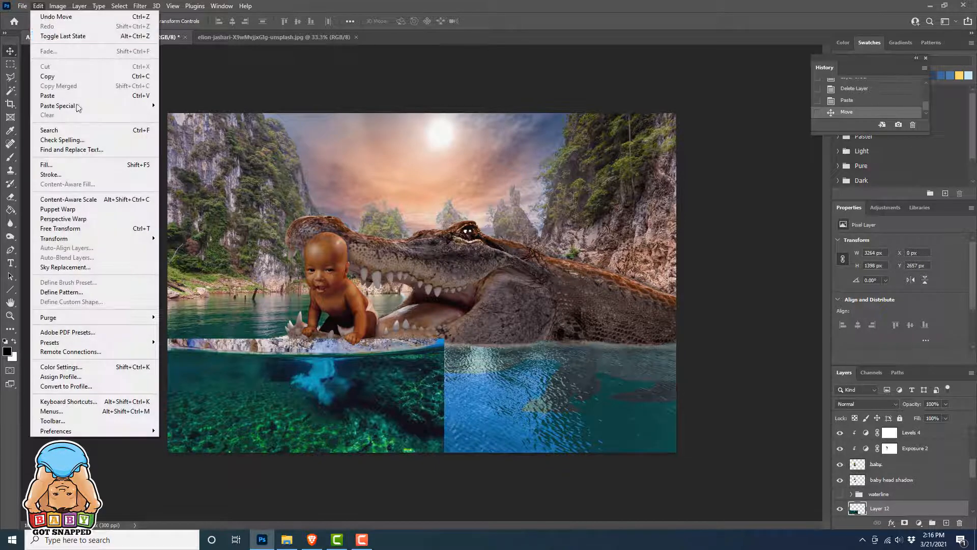
pyautogui.moveTo(156, 242)
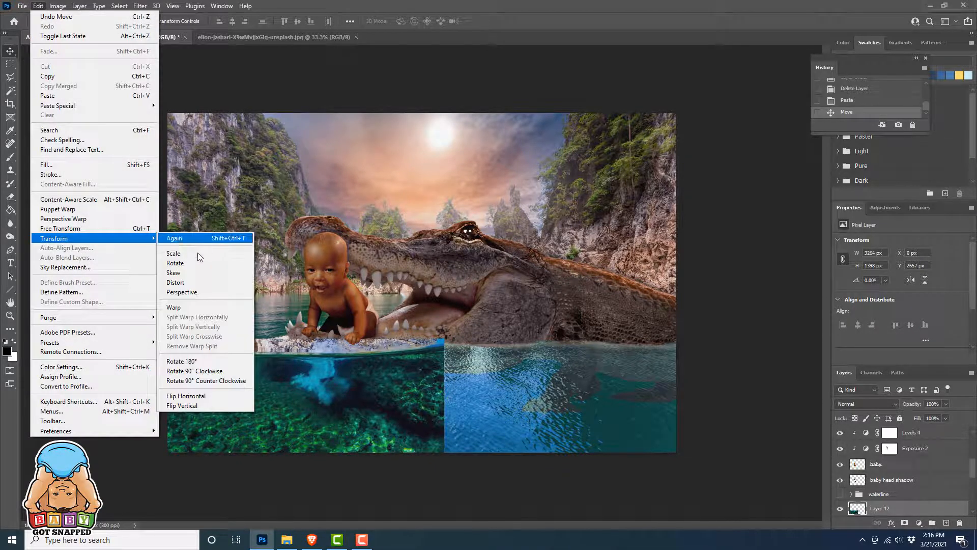
pyautogui.click(197, 253)
pyautogui.moveTo(451, 335); pyautogui.dragTo(717, 319)
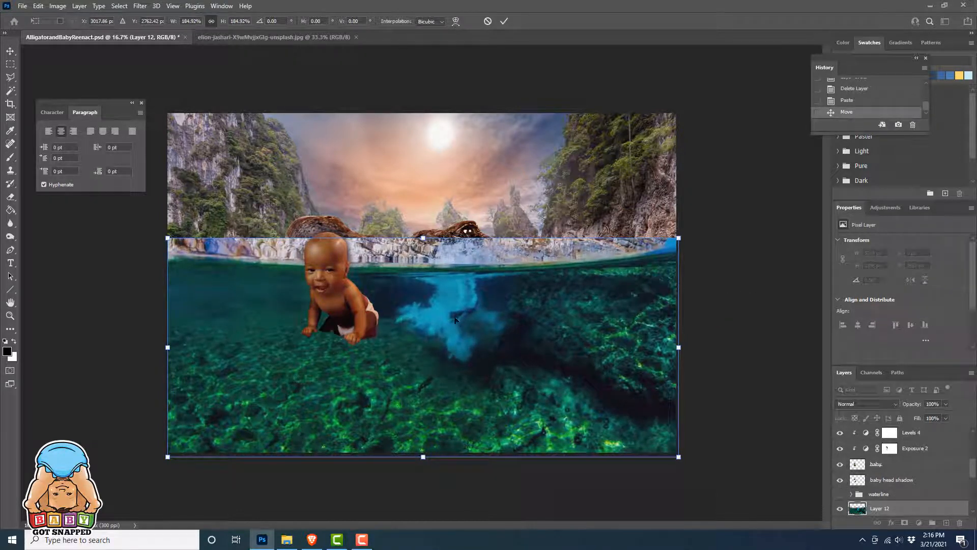
pyautogui.moveTo(455, 320); pyautogui.dragTo(453, 423)
pyautogui.press('Return')
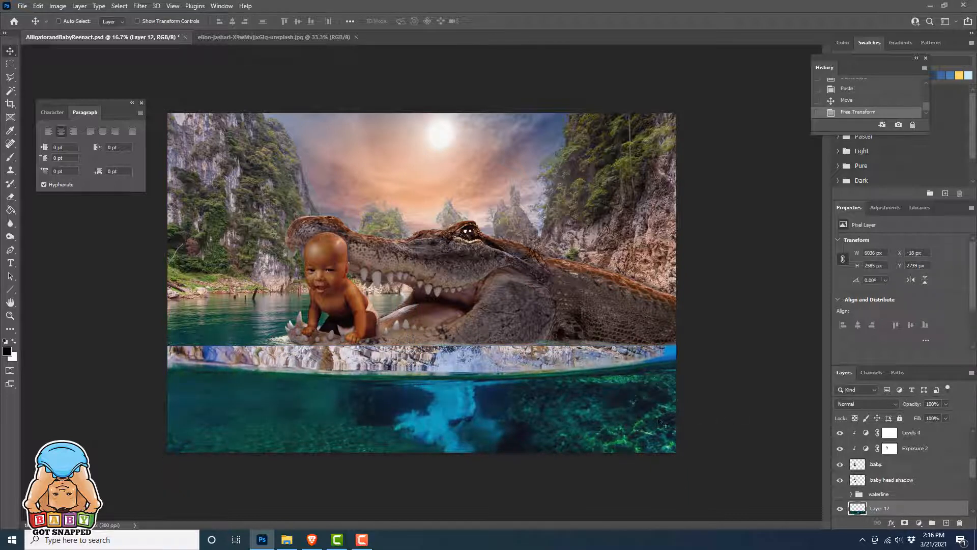
# Outline everything above the underwater photo's waterline with the Polygonal Lasso, delete the rocky strip from Layer 12, and deselect.
pyautogui.click(9, 77)
pyautogui.click(173, 80)
pyautogui.click(143, 220)
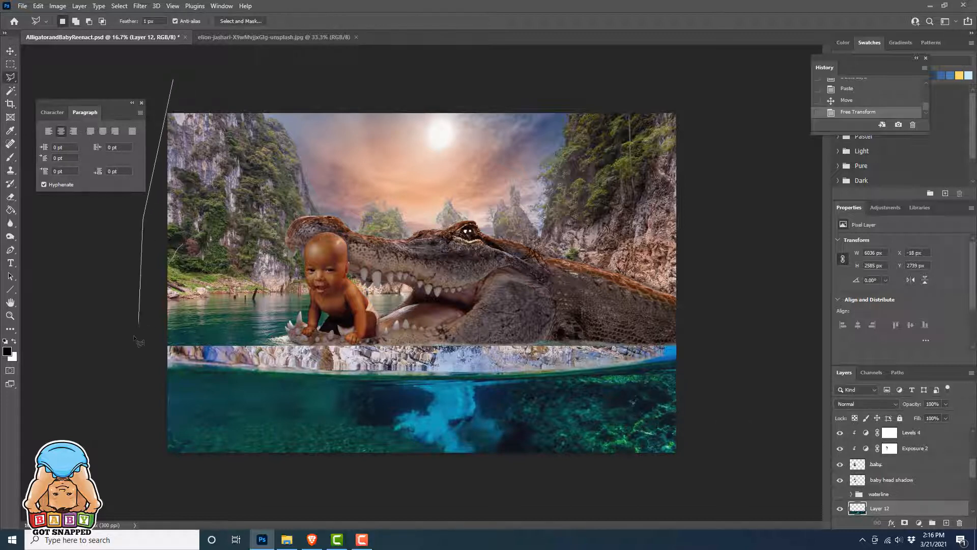
pyautogui.click(139, 362)
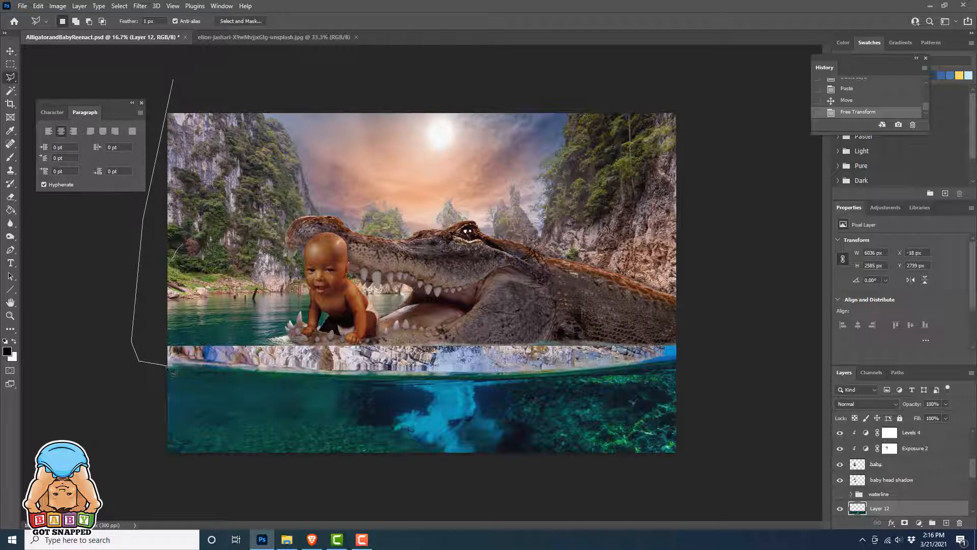
pyautogui.click(169, 370)
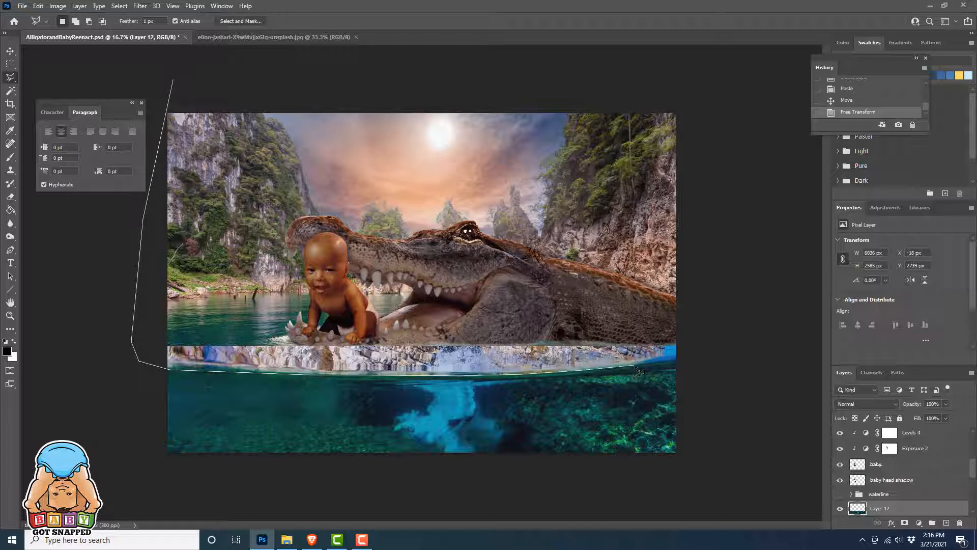
pyautogui.click(699, 365)
pyautogui.click(770, 198)
pyautogui.doubleClick(698, 83)
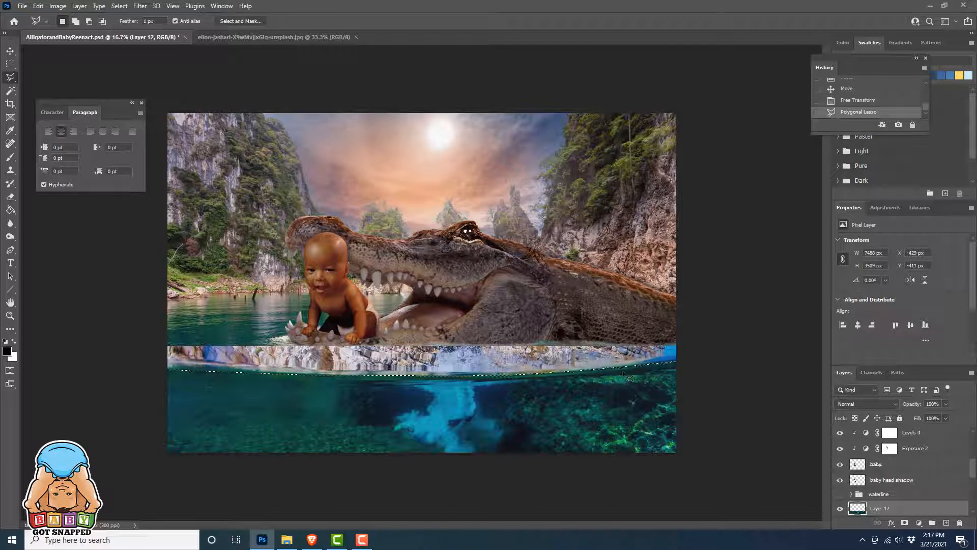
pyautogui.press('Delete')
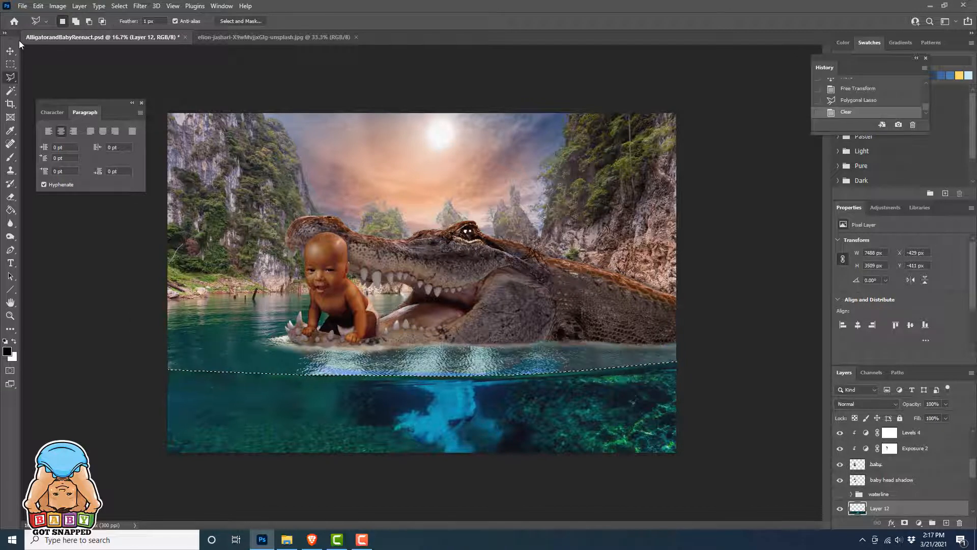
pyautogui.click(10, 65)
pyautogui.click(118, 64)
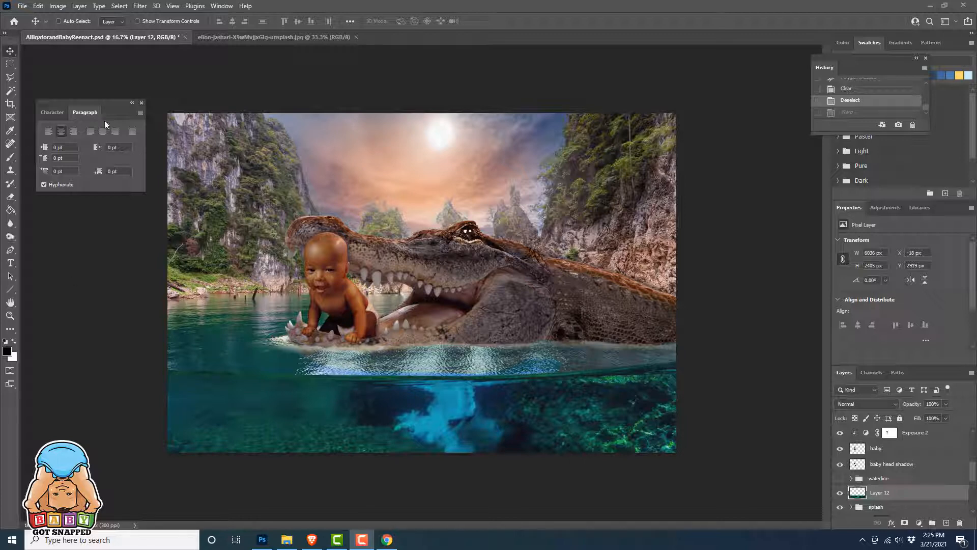
# Warp Layer 12 so the curved upper edge of the underwater photo becomes a level waterline.
pyautogui.click(39, 6)
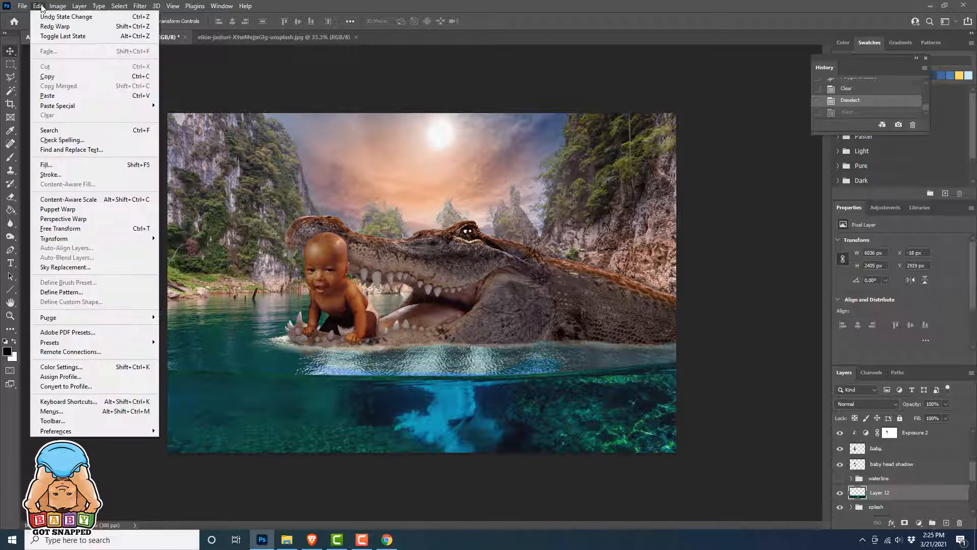
pyautogui.moveTo(42, 239)
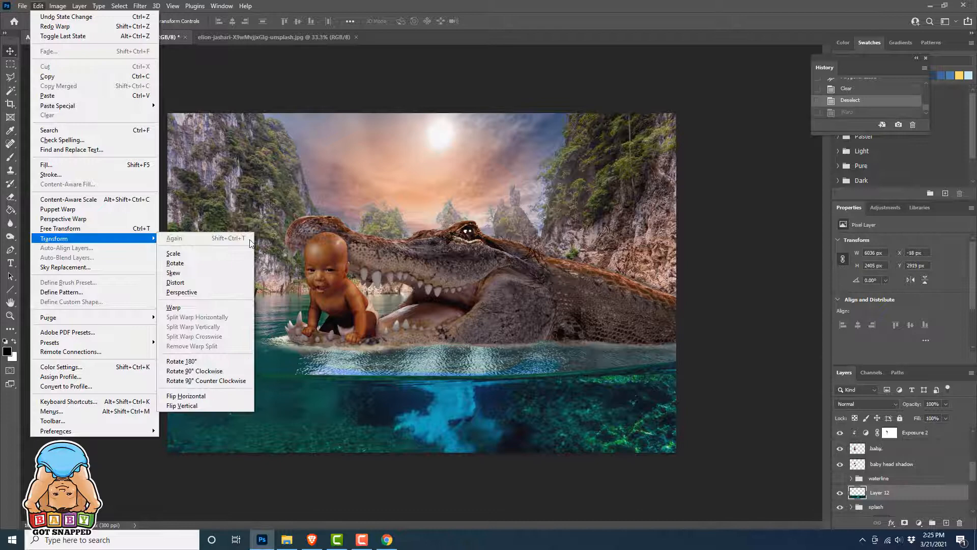
pyautogui.click(173, 308)
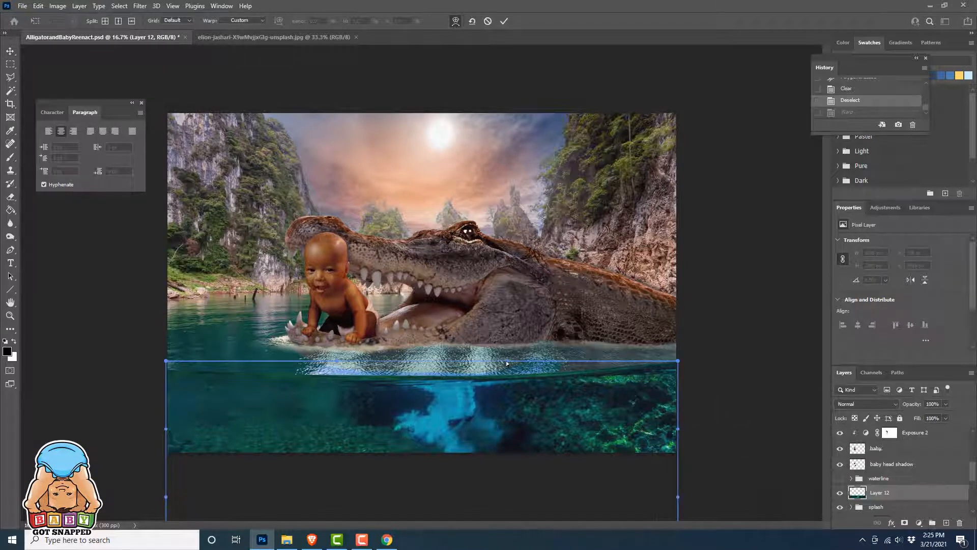
pyautogui.moveTo(506, 361)
pyautogui.mouseDown()
pyautogui.moveTo(531, 358)
pyautogui.moveTo(504, 350)
pyautogui.mouseUp()
pyautogui.moveTo(313, 362); pyautogui.dragTo(313, 365)
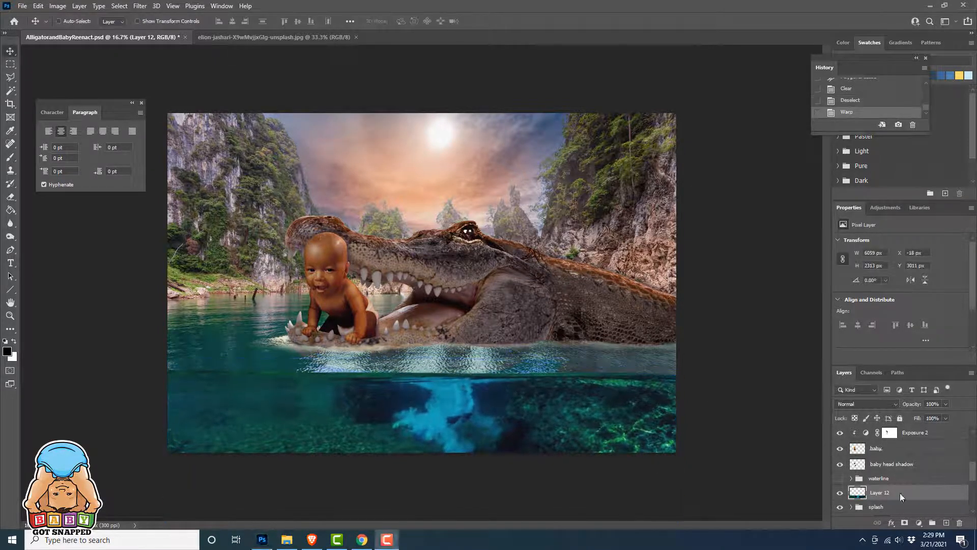
# Copy the waterline strip from the right half of Layer 12, paste it, flip it horizontally and move it over the left half.
pyautogui.click(11, 64)
pyautogui.moveTo(409, 363); pyautogui.dragTo(679, 385)
pyautogui.hotkey('ctrl', 'c')
pyautogui.hotkey('ctrl', 'v')
pyautogui.click(38, 6)
pyautogui.moveTo(57, 238)
pyautogui.click(190, 395)
pyautogui.click(10, 50)
pyautogui.moveTo(556, 391); pyautogui.dragTo(333, 392)
# Erase the lower edge of the flipped waterline strip on Layer 13 to blend it into the underwater scene.
pyautogui.press('e')
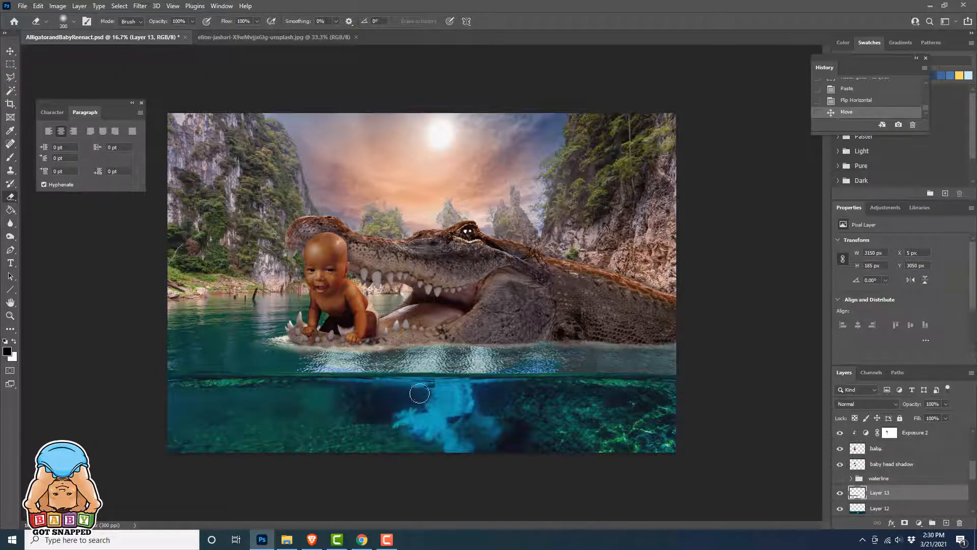
pyautogui.moveTo(436, 392); pyautogui.dragTo(285, 391)
pyautogui.moveTo(255, 391); pyautogui.dragTo(176, 391)
pyautogui.moveTo(392, 391); pyautogui.dragTo(441, 392)
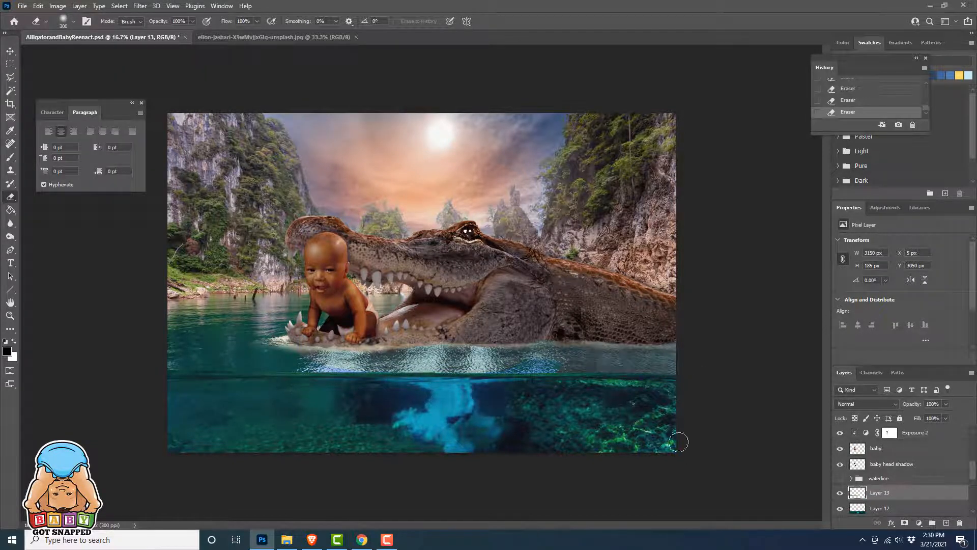
pyautogui.moveTo(196, 360); pyautogui.dragTo(211, 365)
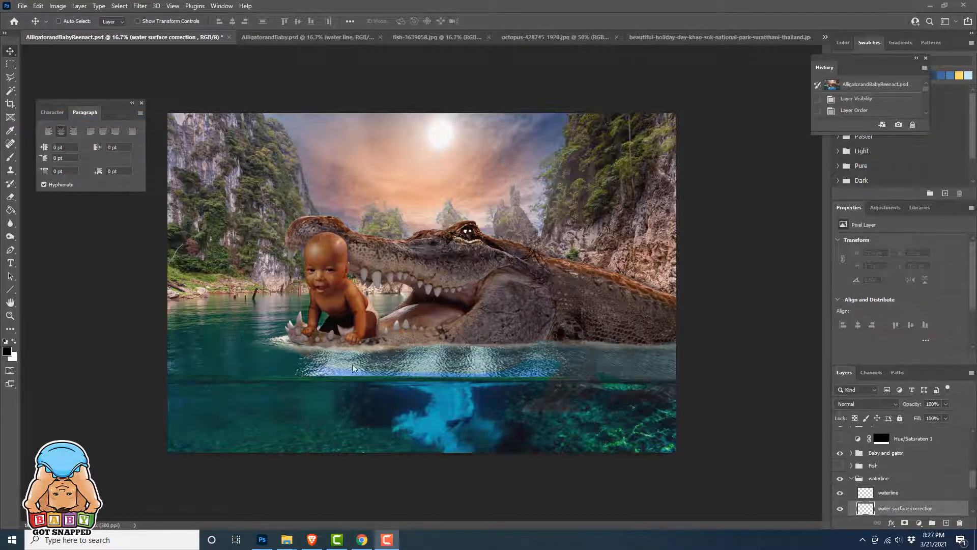
# Copy a lassoed patch of calm water from the Khao Sok lake photo and paste it in place into the AlligatorandBabyReenact composite.
pyautogui.click(665, 37)
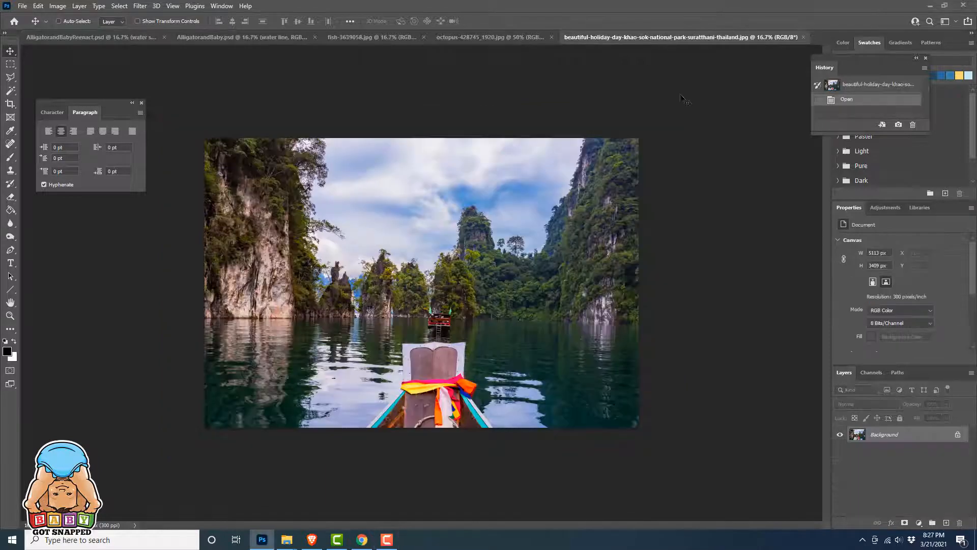
pyautogui.click(11, 79)
pyautogui.moveTo(617, 347)
pyautogui.mouseDown()
pyautogui.moveTo(480, 322)
pyautogui.moveTo(458, 331)
pyautogui.moveTo(482, 365)
pyautogui.moveTo(622, 364)
pyautogui.mouseUp()
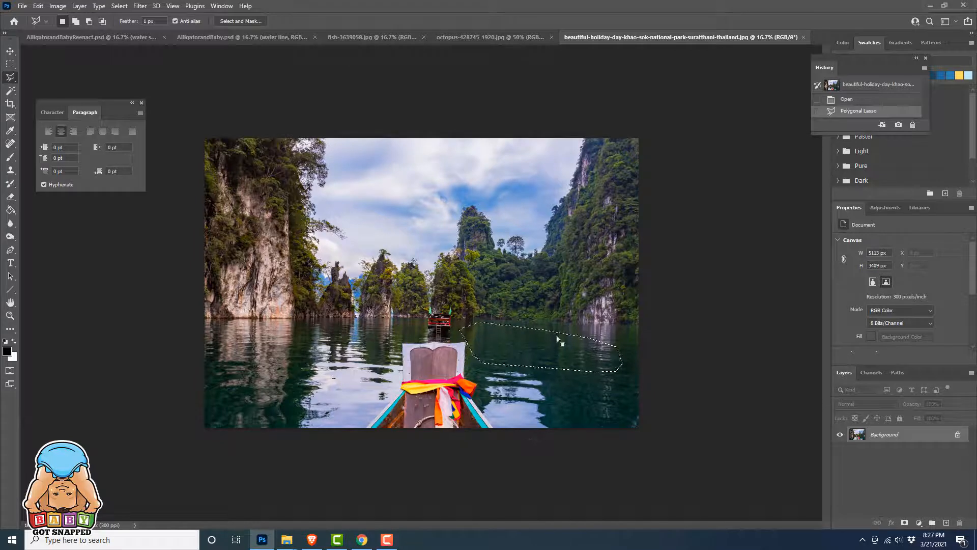
pyautogui.click(140, 38)
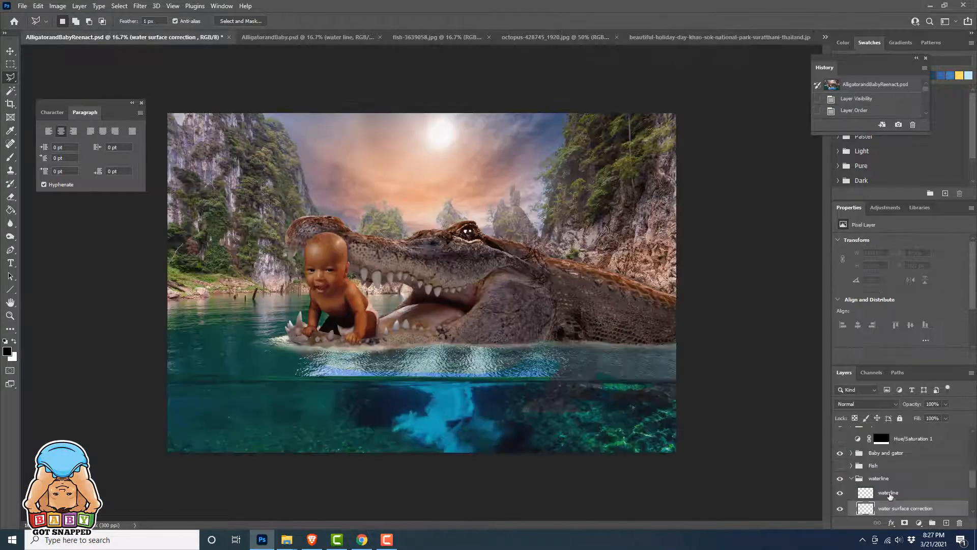
pyautogui.click(38, 6)
pyautogui.click(198, 114)
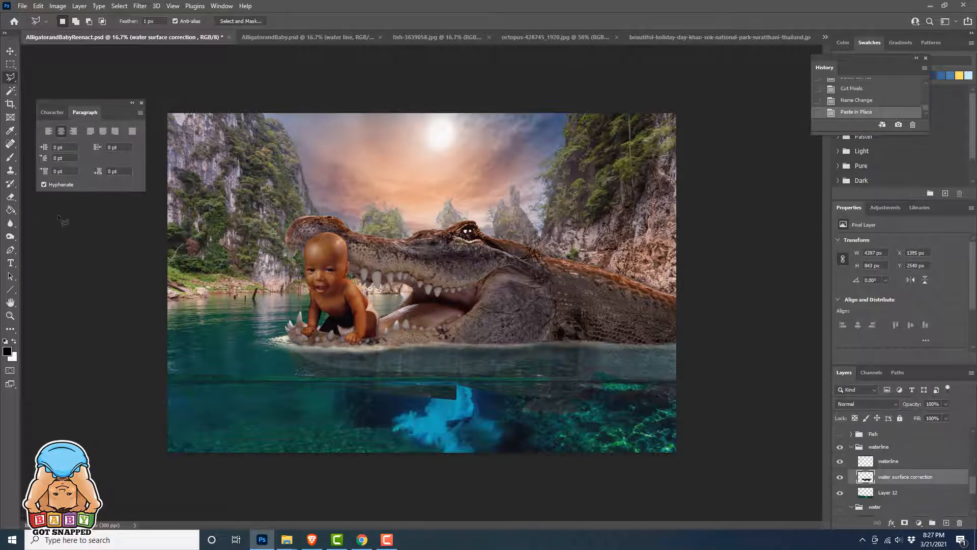
# Delete the part of the pasted water patch that hangs below the waterline using a rectangular selection, and deselect.
pyautogui.click(10, 64)
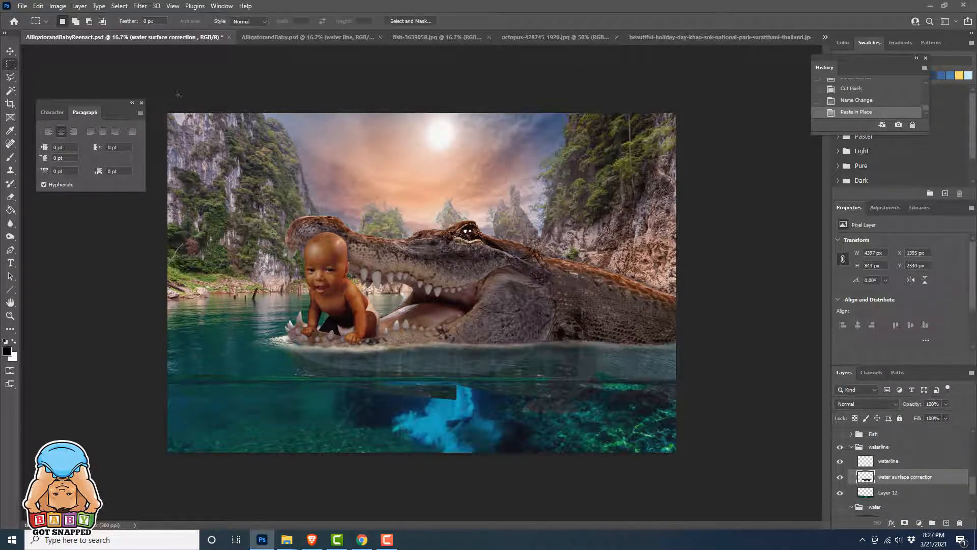
pyautogui.moveTo(284, 439); pyautogui.dragTo(286, 438)
pyautogui.moveTo(285, 438); pyautogui.dragTo(623, 379)
pyautogui.press('Delete')
pyautogui.hotkey('ctrl', 'd')
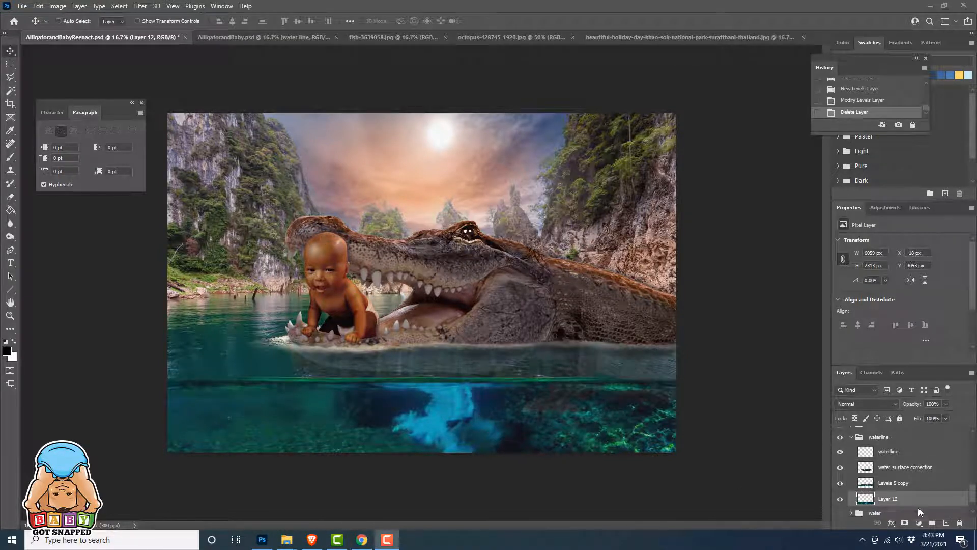
# Add a Levels adjustment above Layer 12 and set its black input level to 25 to darken the underwater area.
pyautogui.click(919, 523)
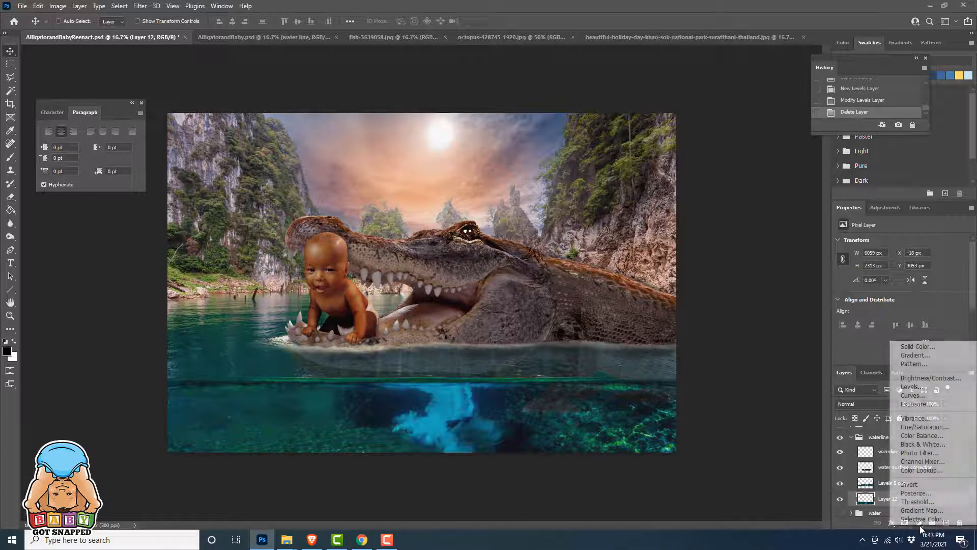
pyautogui.click(931, 387)
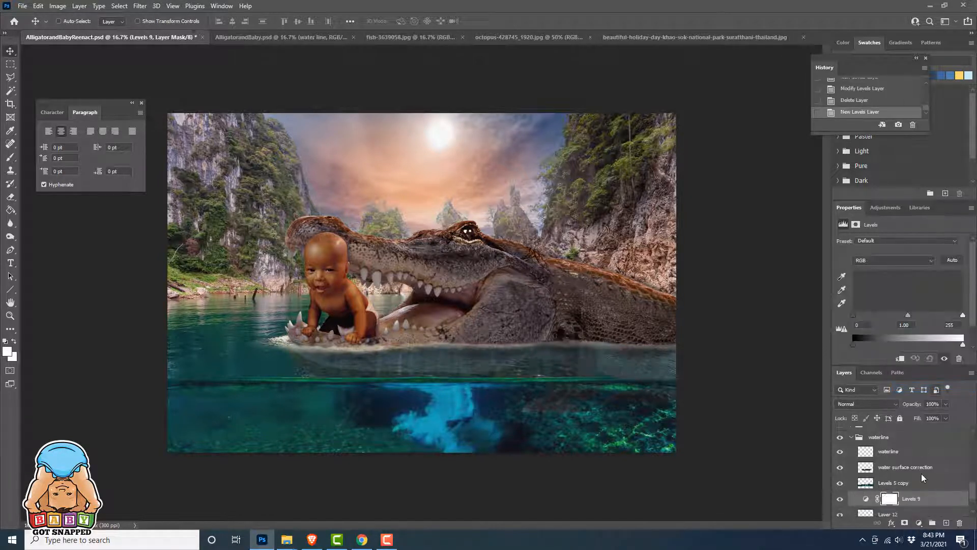
pyautogui.moveTo(854, 316); pyautogui.dragTo(864, 315)
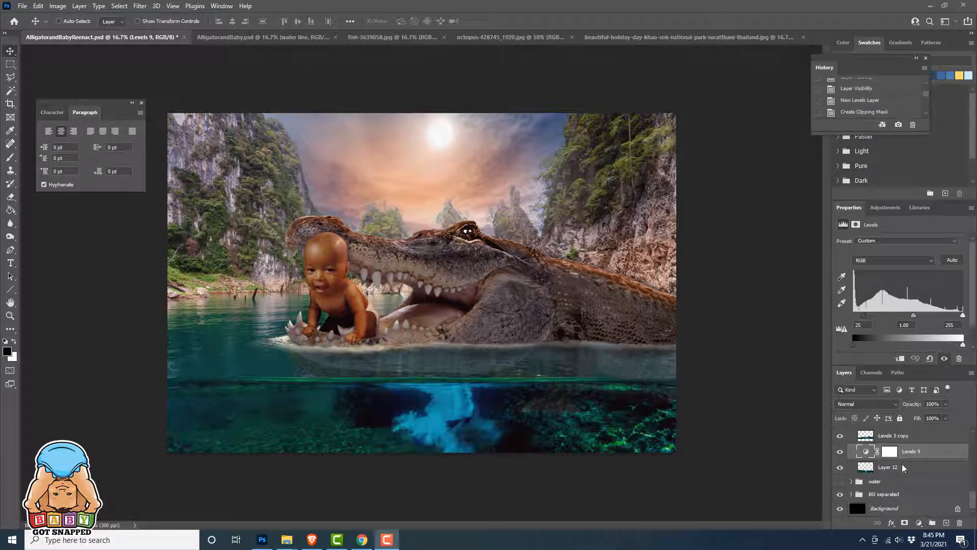
# Convert Layer 12 to a Smart Object and apply a Gaussian Blur with a reduced radius to it.
pyautogui.rightClick(915, 468)
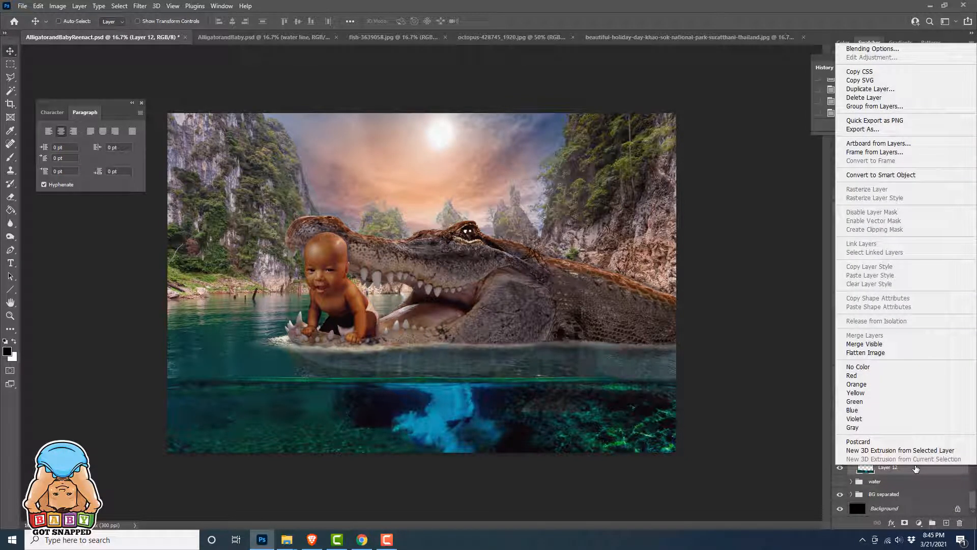
pyautogui.click(876, 176)
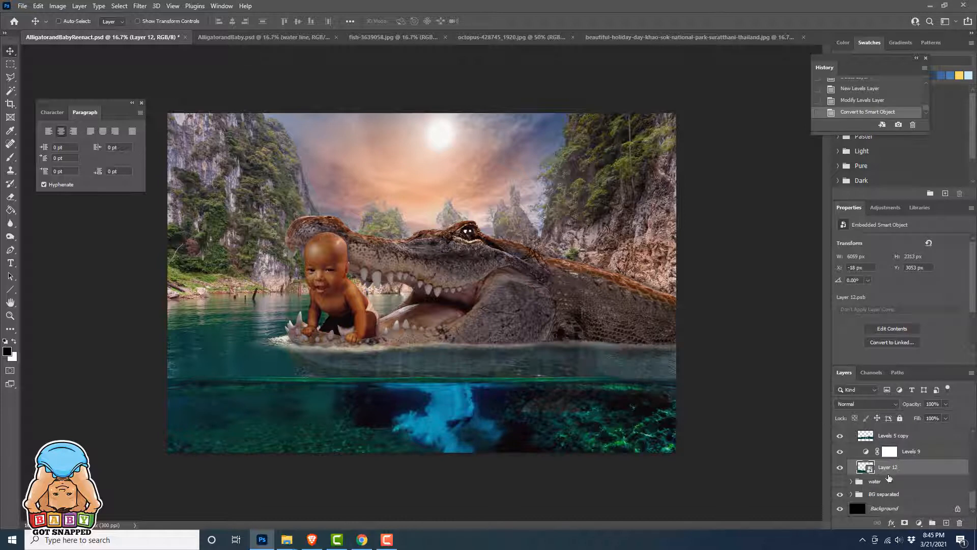
pyautogui.click(138, 6)
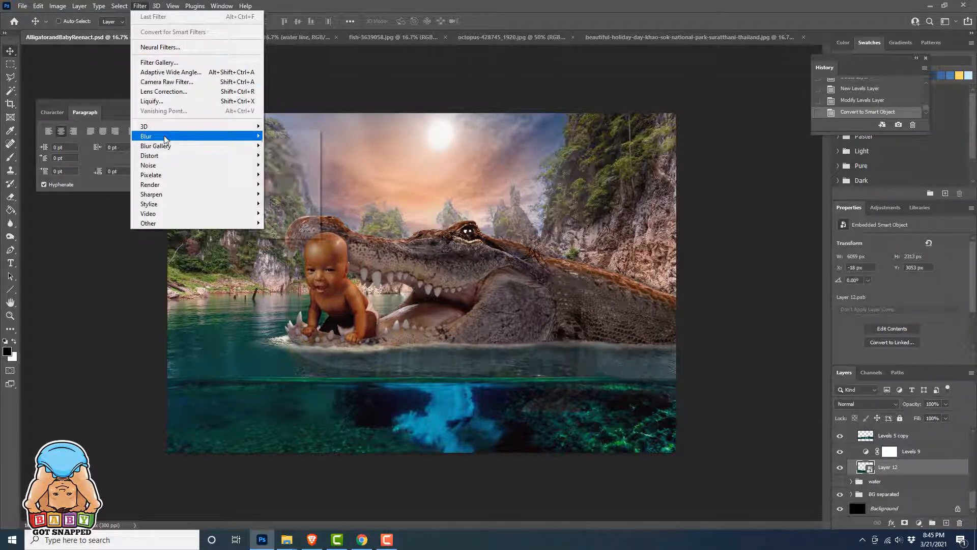
pyautogui.moveTo(220, 137)
pyautogui.click(291, 174)
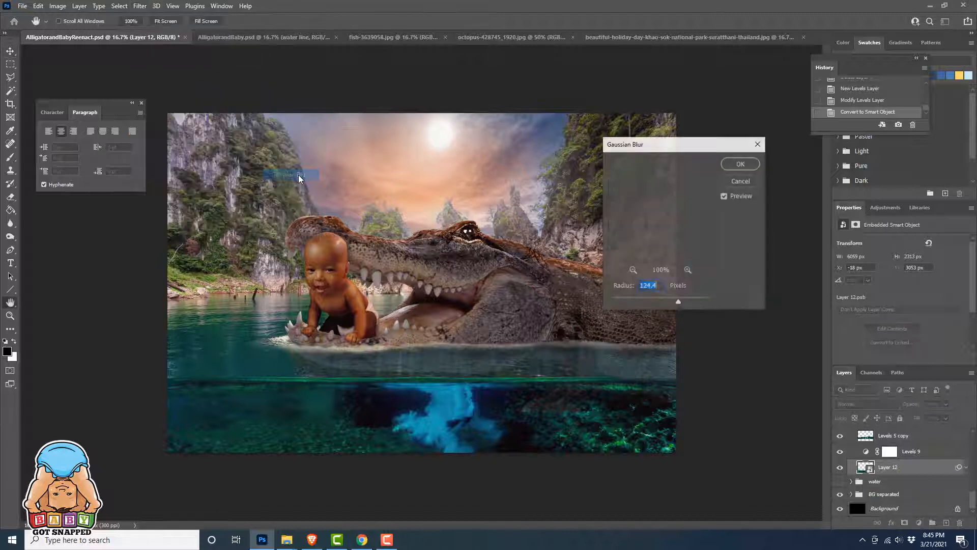
pyautogui.moveTo(647, 304); pyautogui.dragTo(651, 305)
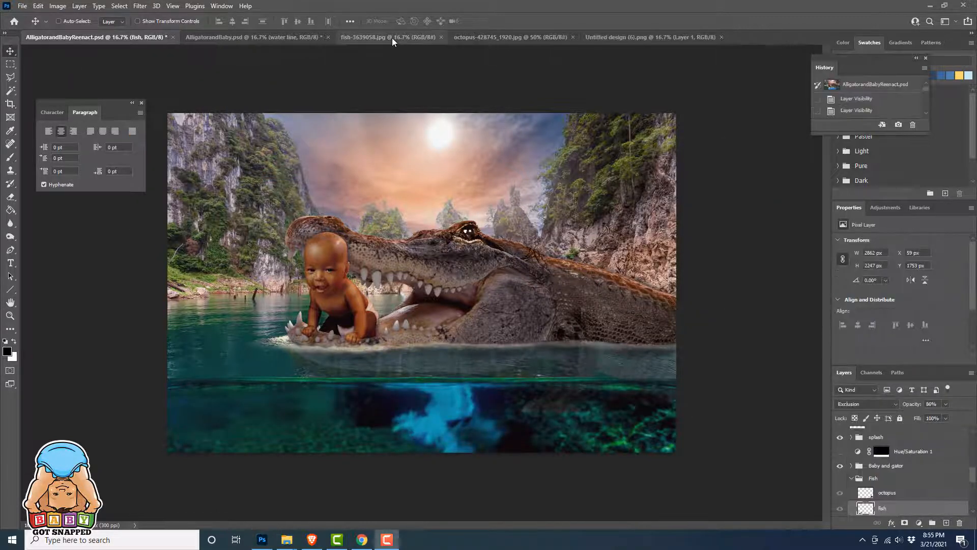
# Switch to Canva and upload the fish-3639058 photo from the Downloads folder for photo editing.
pyautogui.click(392, 38)
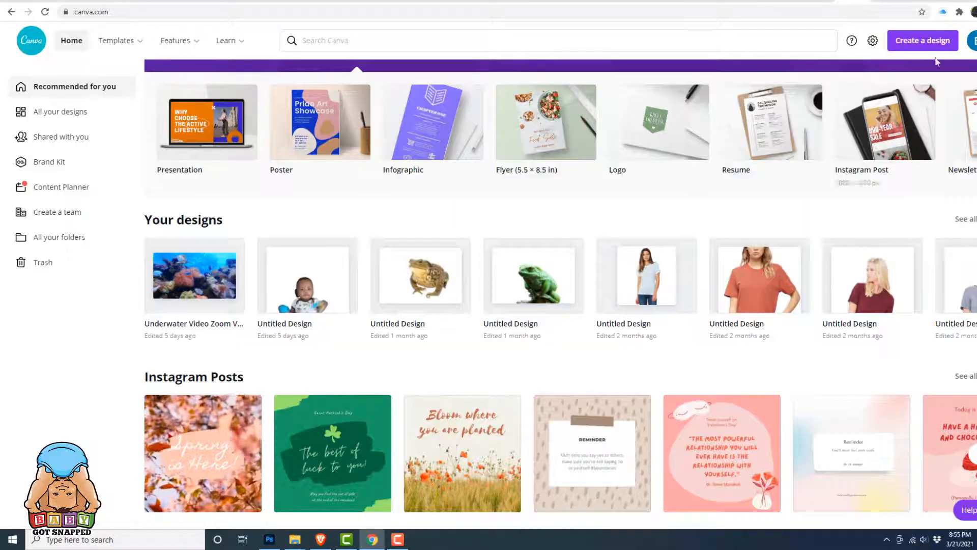
pyautogui.click(930, 45)
pyautogui.click(945, 320)
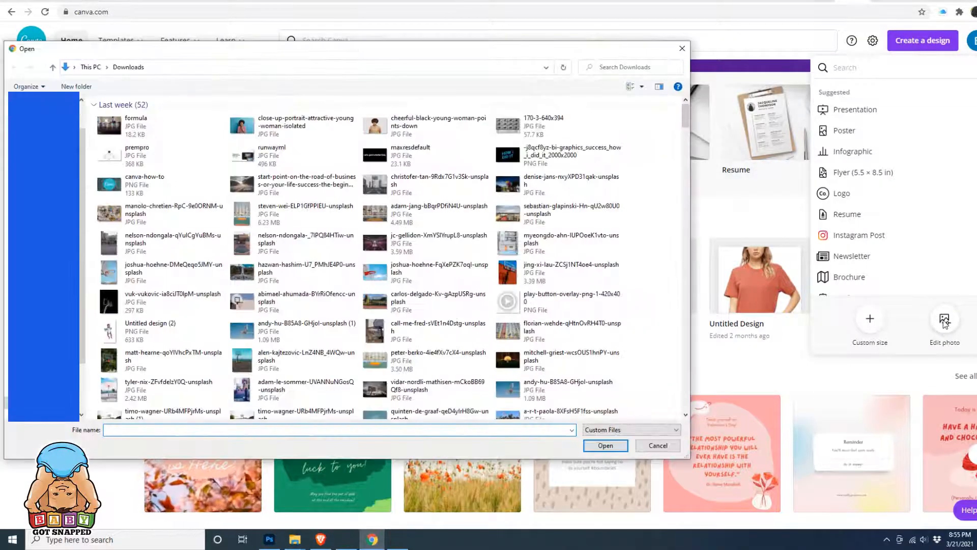
pyautogui.click(412, 275)
pyautogui.scroll(-10, 413, 284)
pyautogui.click(146, 108)
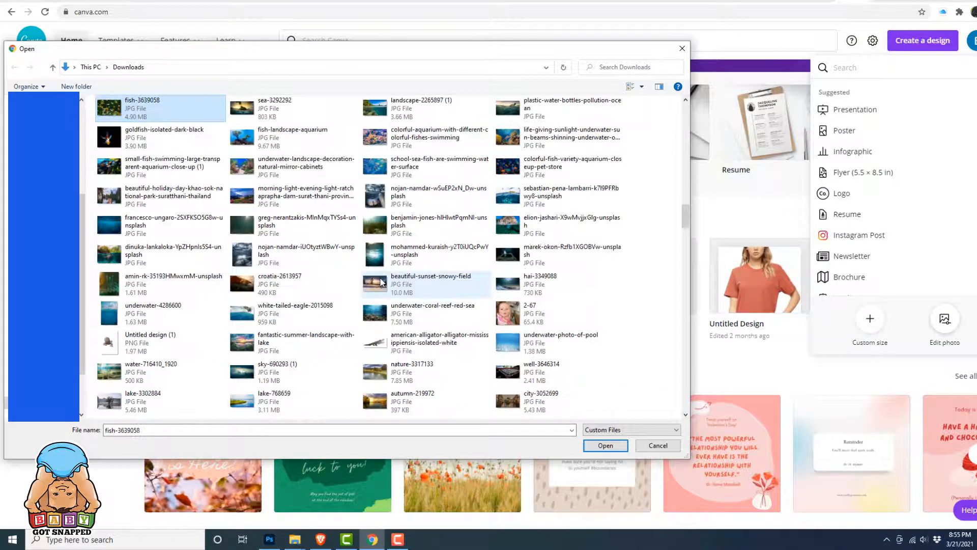
pyautogui.doubleClick(146, 108)
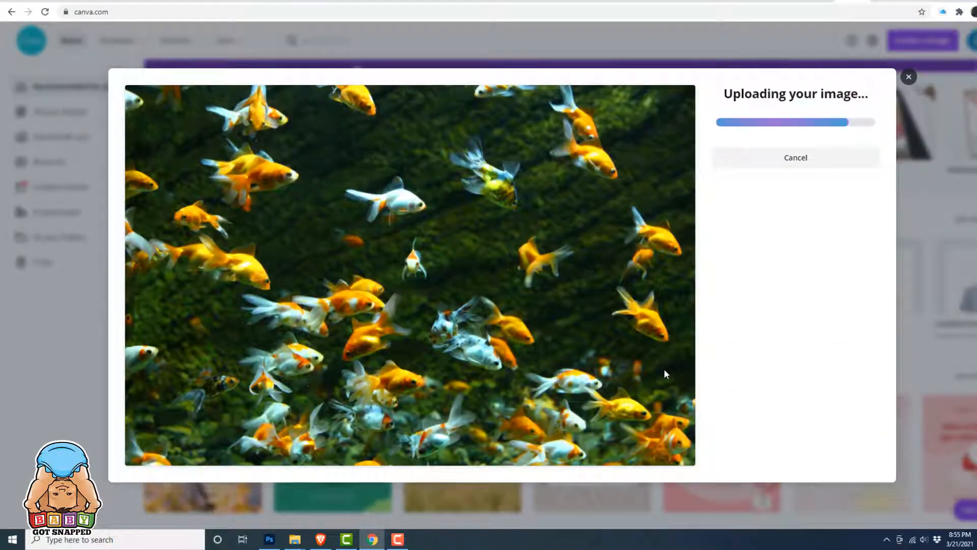
# Open the uploaded goldfish photo for editing and remove its background with Background Remover.
pyautogui.click(788, 143)
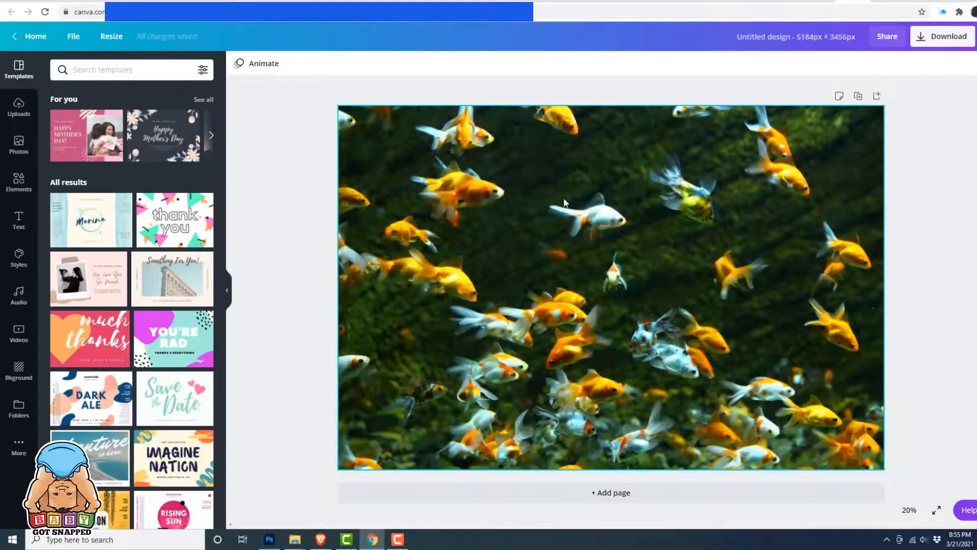
pyautogui.click(244, 63)
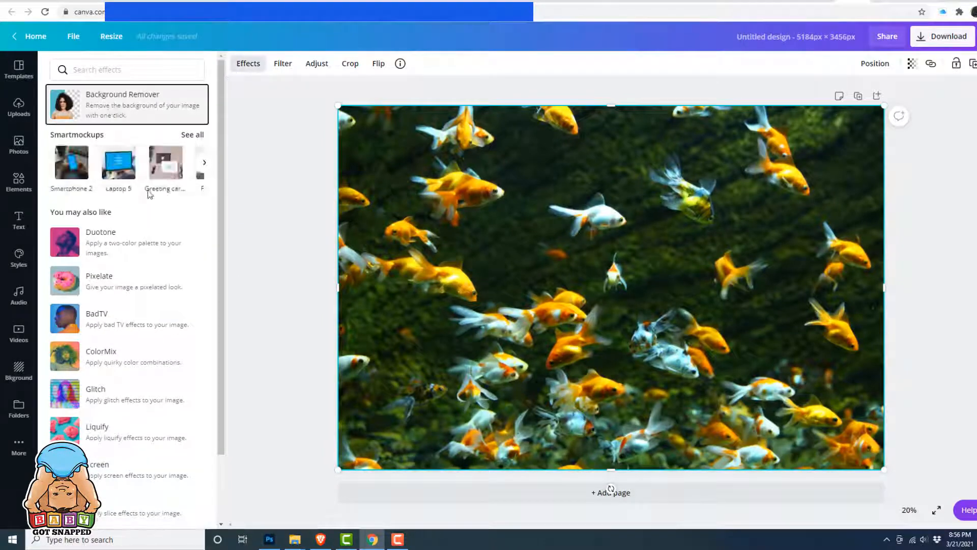
pyautogui.click(96, 105)
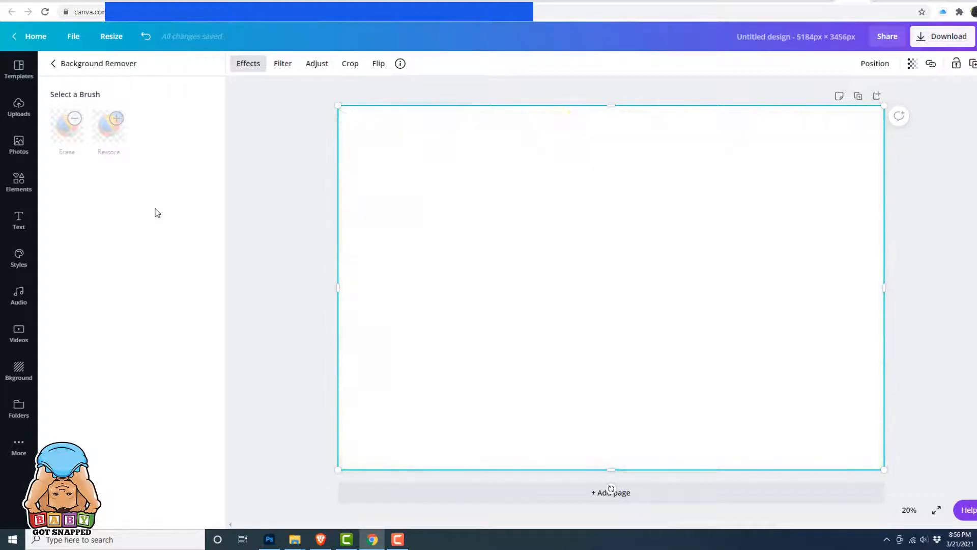
# Download the fish cutout as a PNG with a transparent background.
pyautogui.click(950, 39)
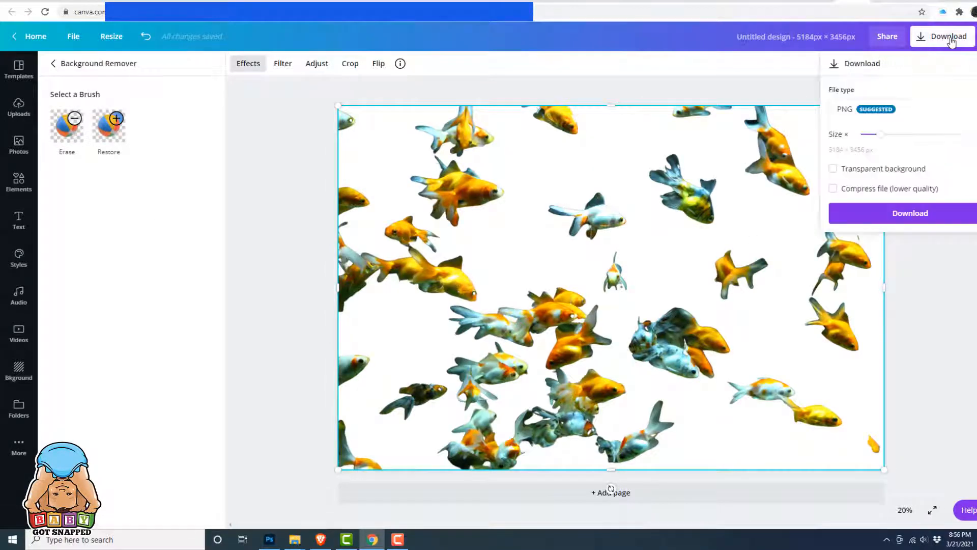
pyautogui.click(833, 168)
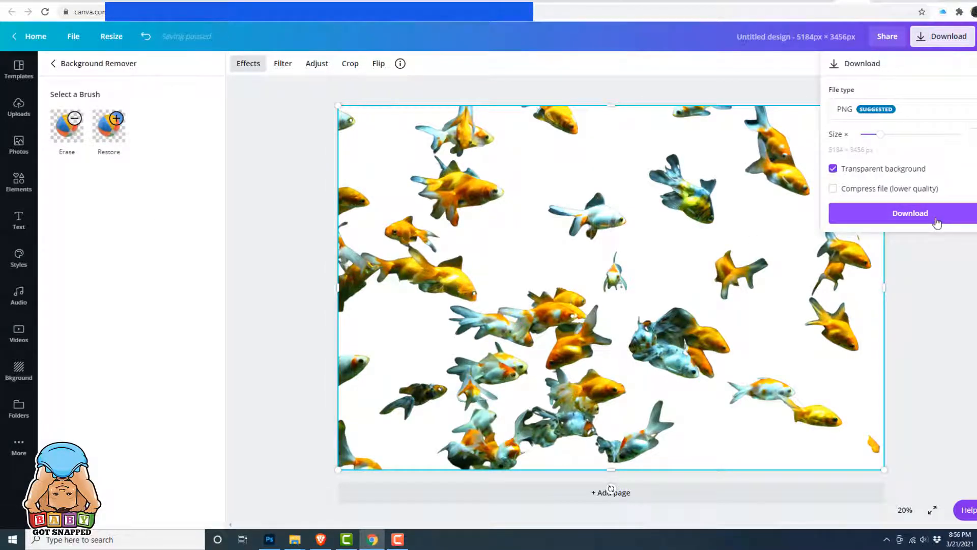
pyautogui.click(936, 214)
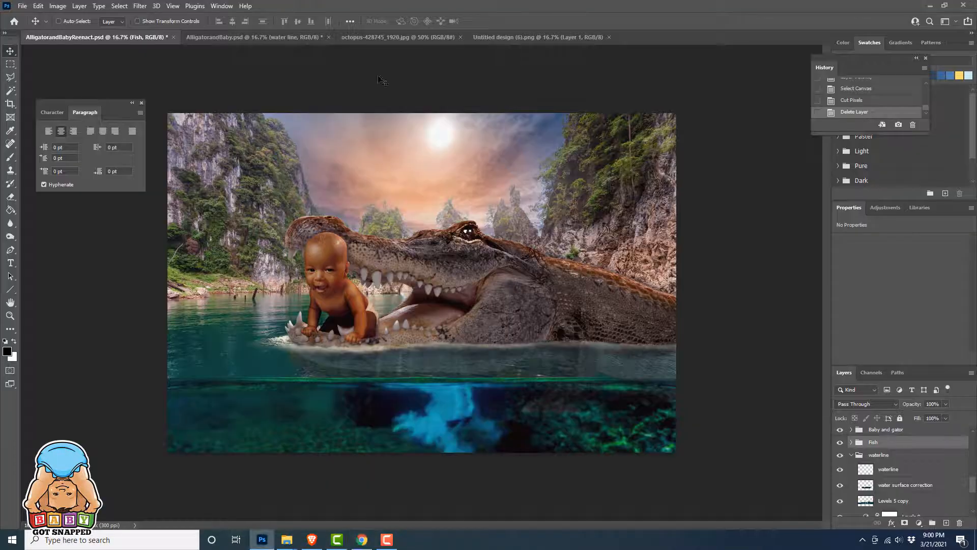
# Copy the selected fish from Untitled design (6).png and paste them in place above the Fish group in AlligatorandBabyReenact.psd.
pyautogui.click(499, 37)
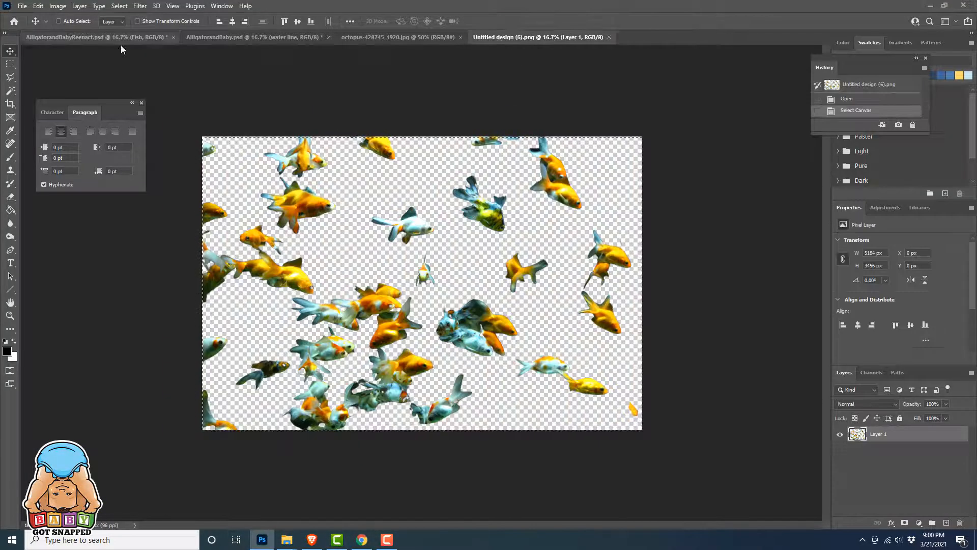
pyautogui.click(38, 6)
pyautogui.click(51, 76)
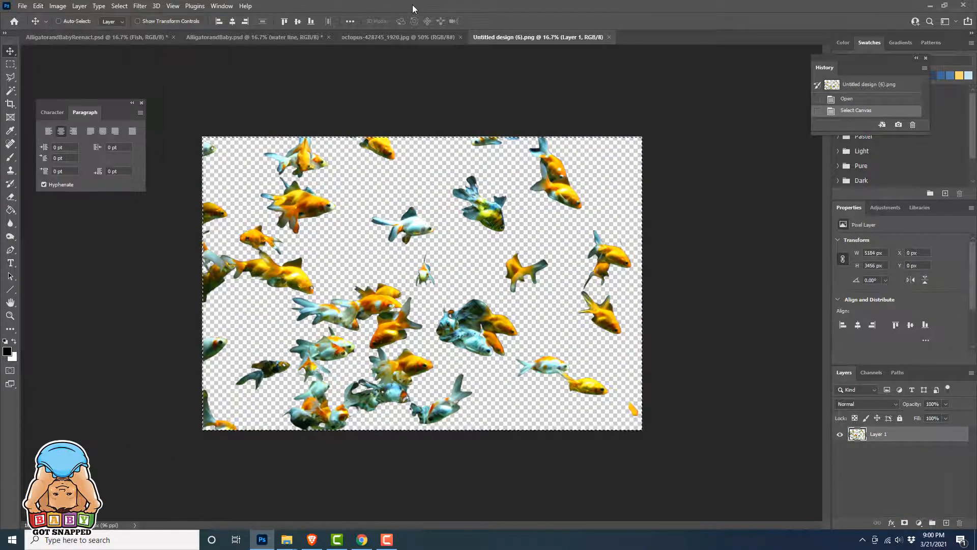
pyautogui.click(119, 39)
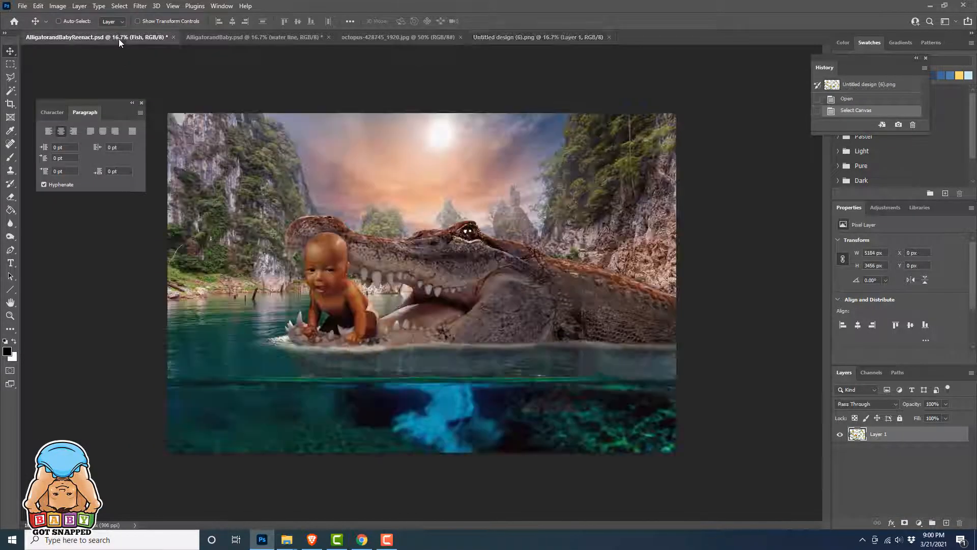
pyautogui.click(38, 6)
pyautogui.moveTo(61, 101)
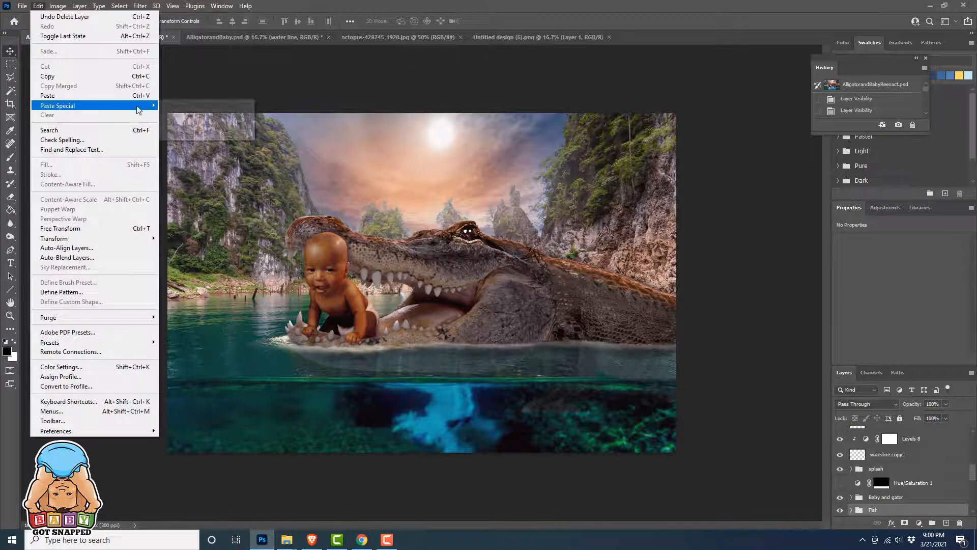
pyautogui.click(184, 102)
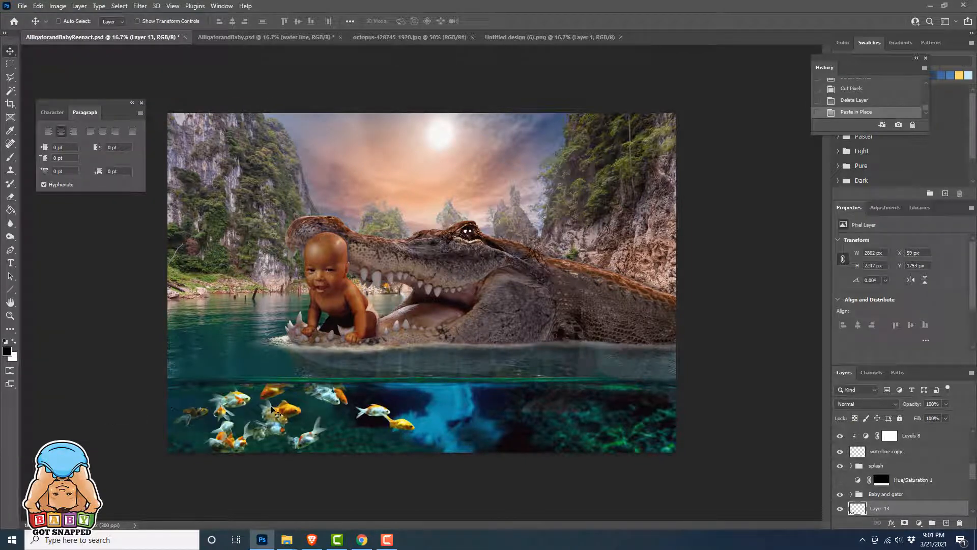
# Set Layer 13's blending mode to Exclusion and reduce its opacity to 62% so the fish blend into the water.
pyautogui.click(861, 402)
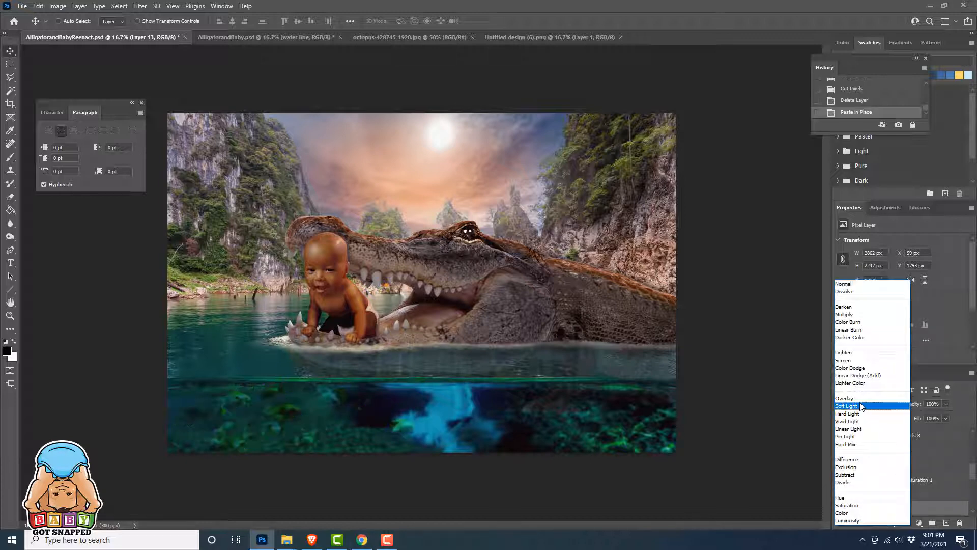
pyautogui.click(868, 469)
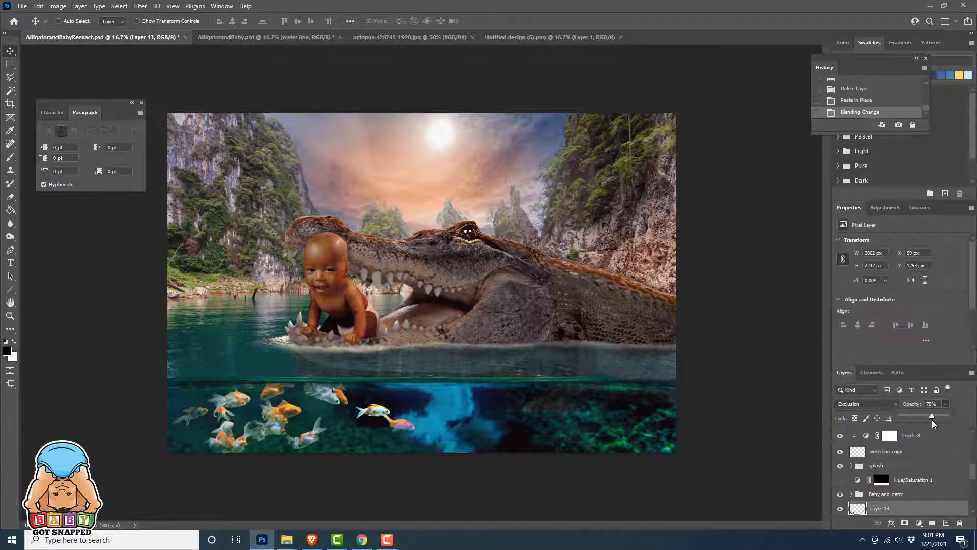
pyautogui.moveTo(927, 420); pyautogui.dragTo(927, 420)
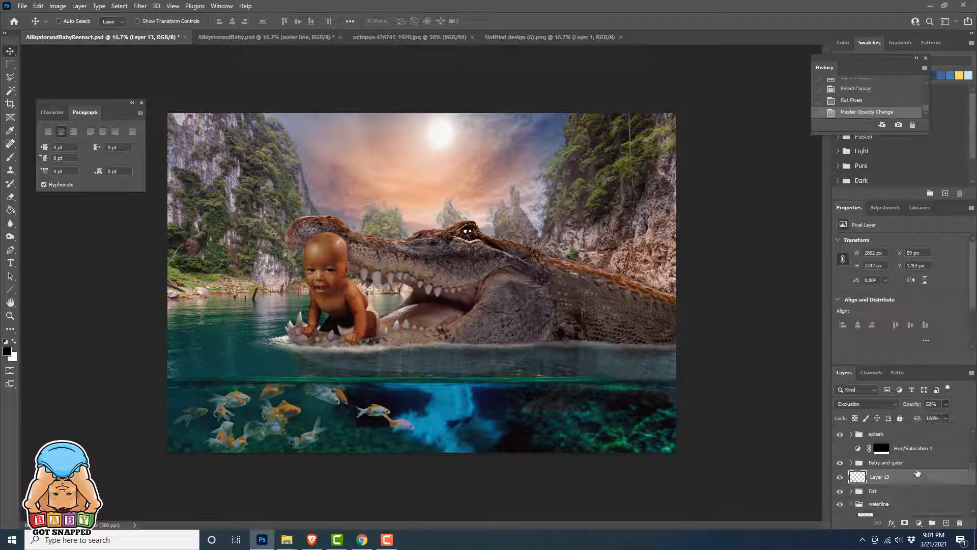
# Outline the octopus in octopus-428745_1920.jpg with the Polygonal Lasso, from its head down around the curled arm beside the body.
pyautogui.click(389, 39)
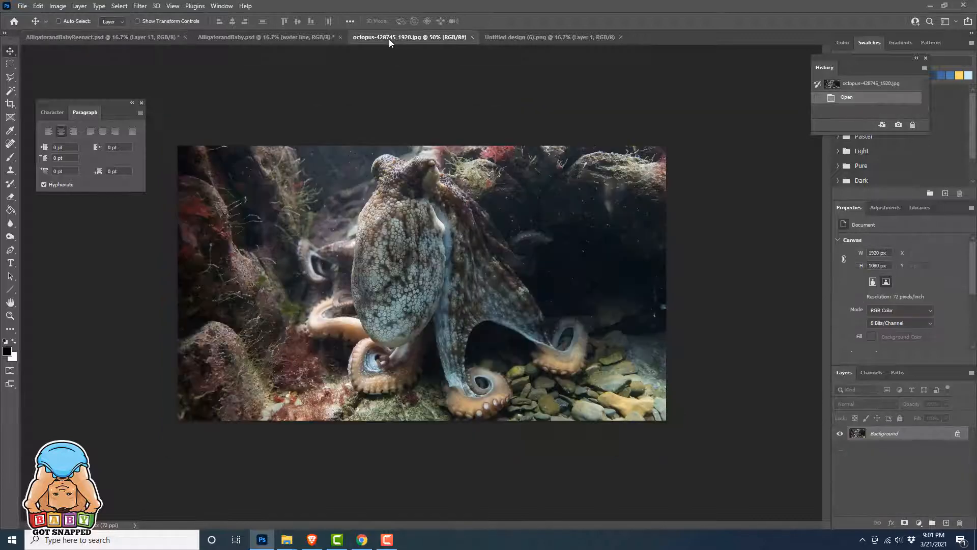
pyautogui.click(10, 78)
pyautogui.click(393, 156)
pyautogui.click(382, 154)
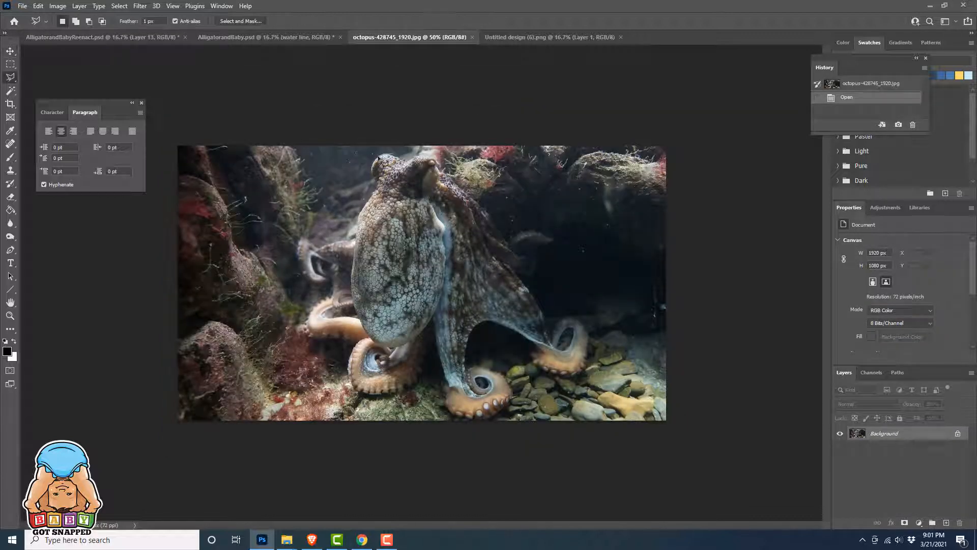
pyautogui.click(375, 160)
pyautogui.click(372, 173)
pyautogui.click(374, 183)
pyautogui.click(363, 209)
pyautogui.click(356, 236)
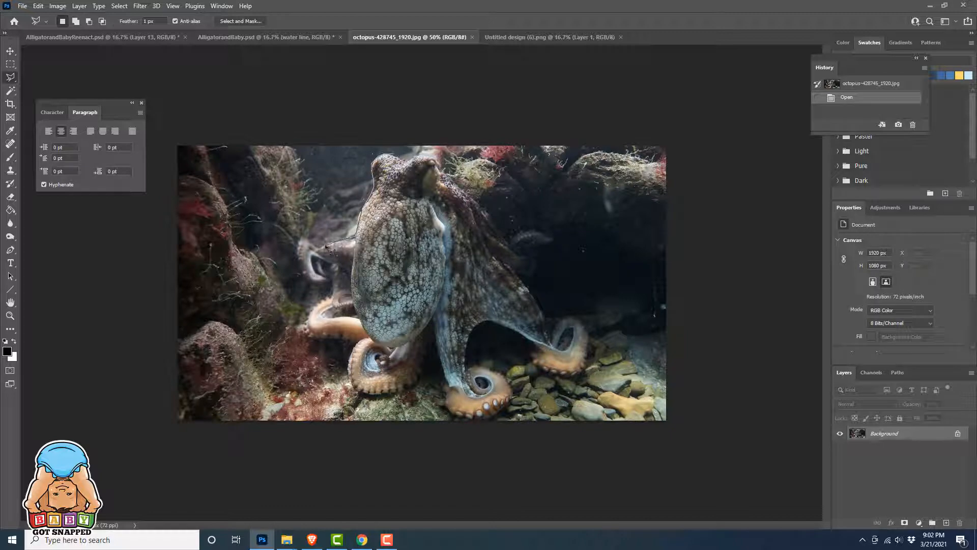
pyautogui.click(317, 247)
pyautogui.click(304, 240)
pyautogui.click(297, 249)
pyautogui.click(316, 285)
pyautogui.click(336, 298)
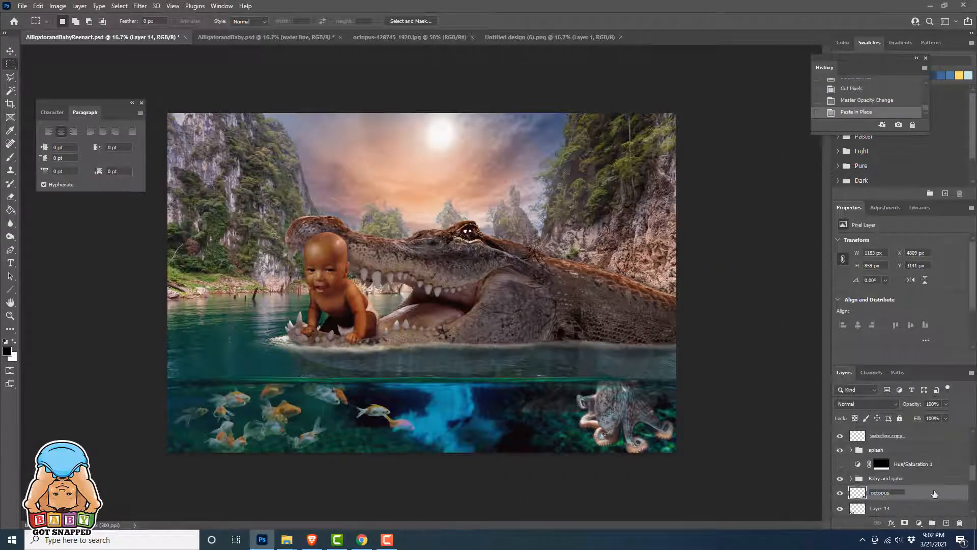
# Change the octopus layer's blending mode and lower its opacity to blend it into the underwater scene.
pyautogui.click(866, 403)
pyautogui.click(866, 382)
pyautogui.click(946, 404)
pyautogui.moveTo(949, 416); pyautogui.dragTo(924, 413)
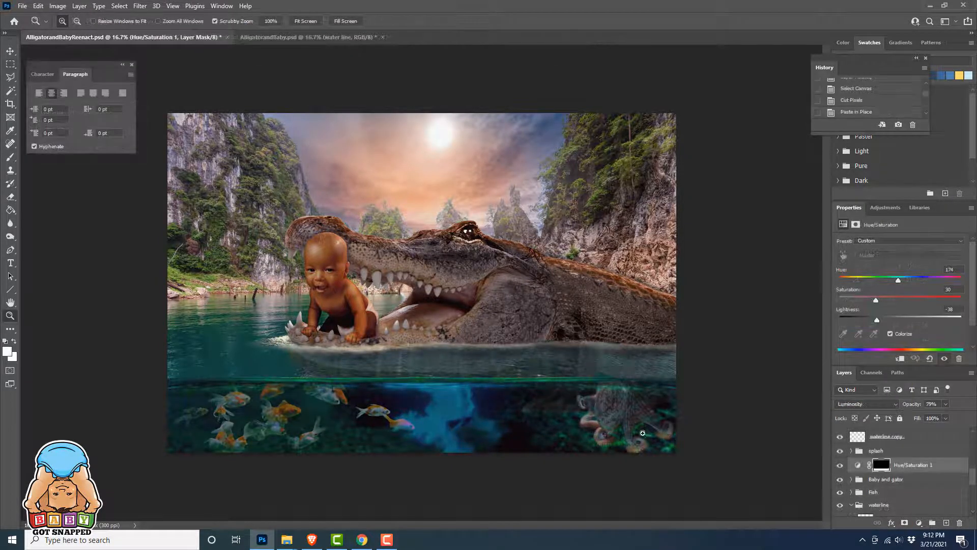
pyautogui.click(561, 421)
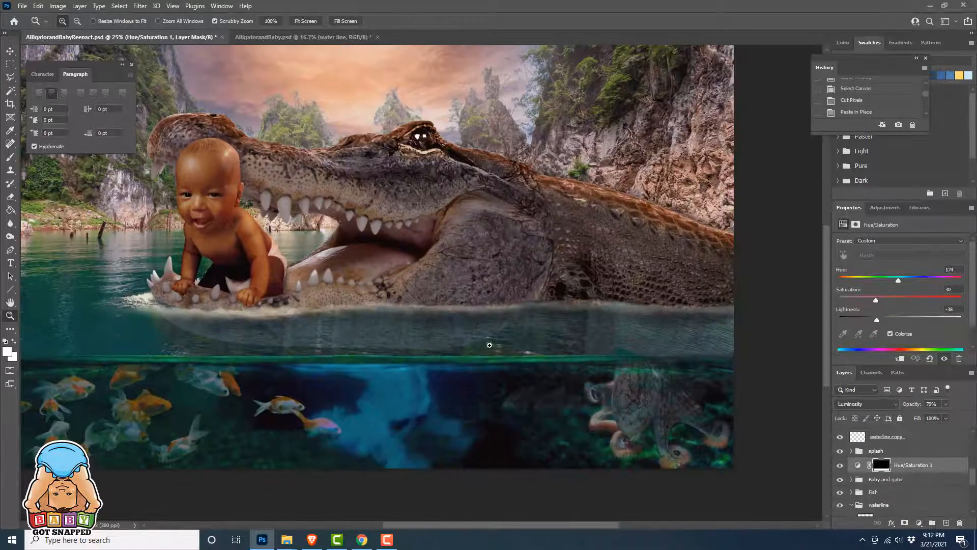
pyautogui.keyDown('alt'); pyautogui.click(412, 339); pyautogui.keyUp('alt')
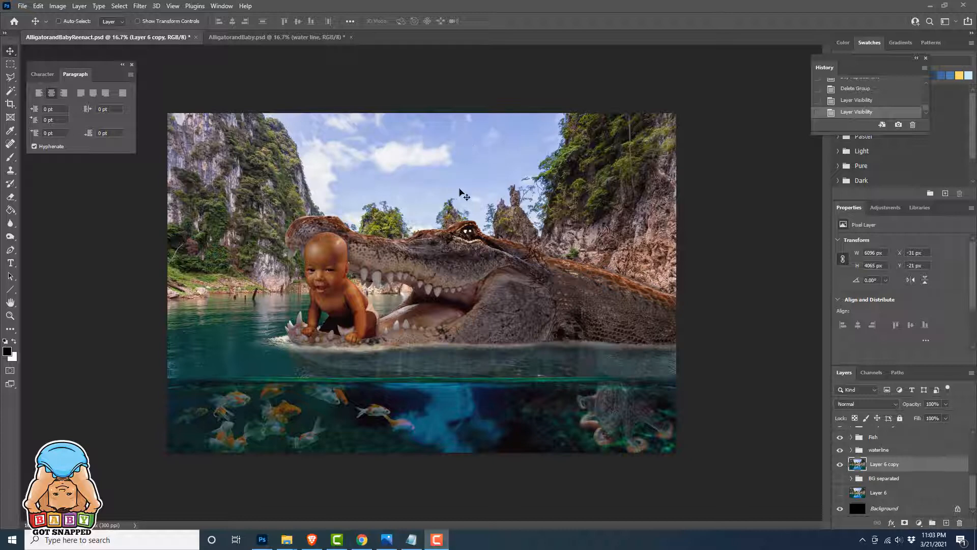
# Start Sky Replacement on Layer 6 copy, load a photo from Downloads, and choose the sunset sky with a glowing sun over mountains.
pyautogui.click(39, 6)
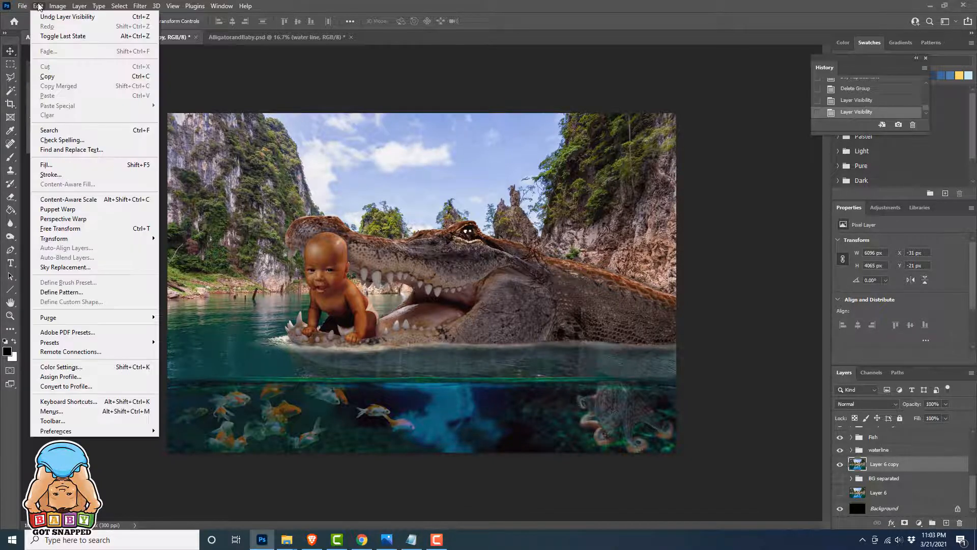
pyautogui.click(74, 267)
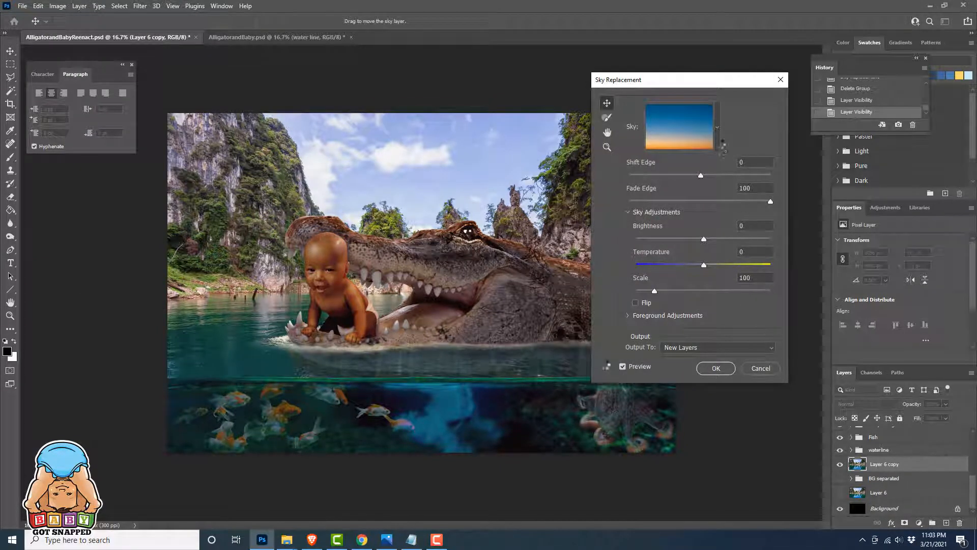
pyautogui.click(718, 128)
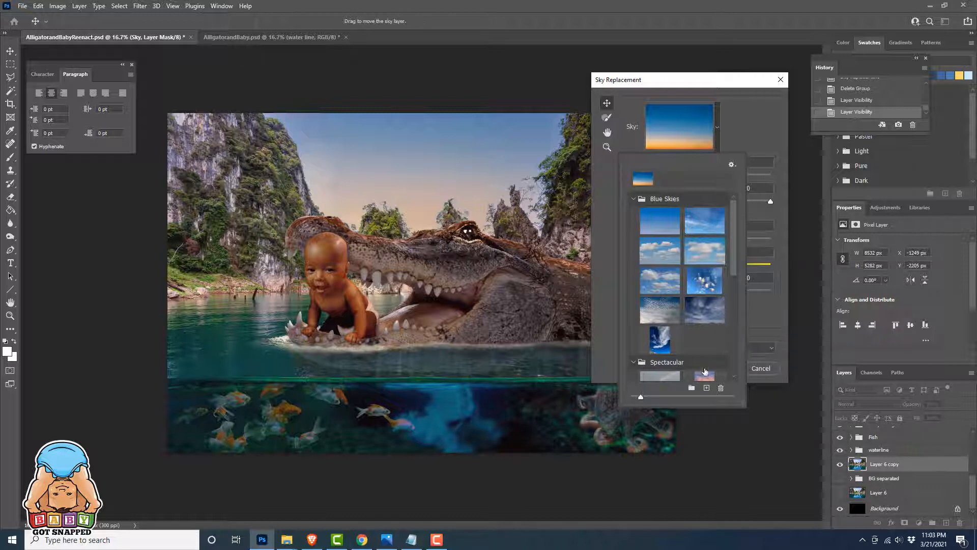
pyautogui.click(707, 388)
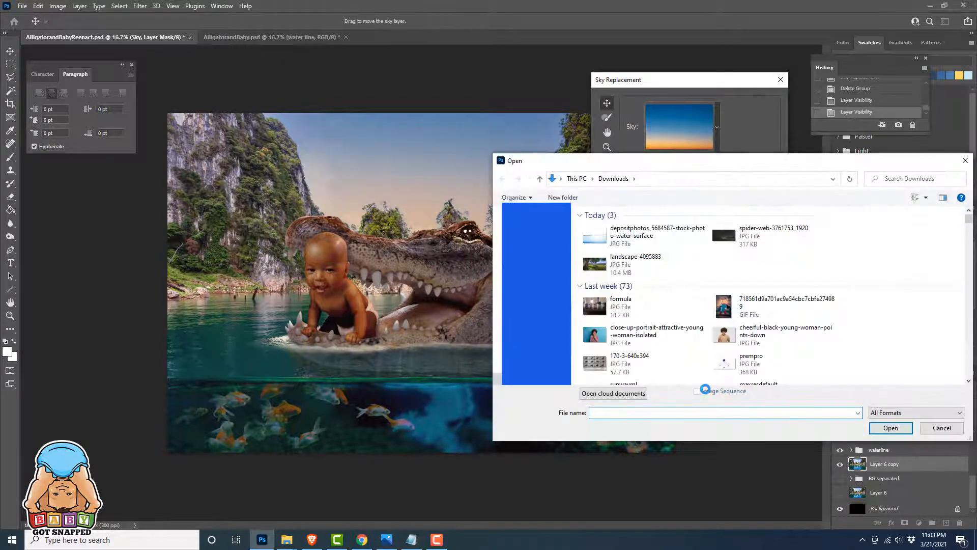
pyautogui.scroll(-5, 715, 315)
pyautogui.click(716, 314)
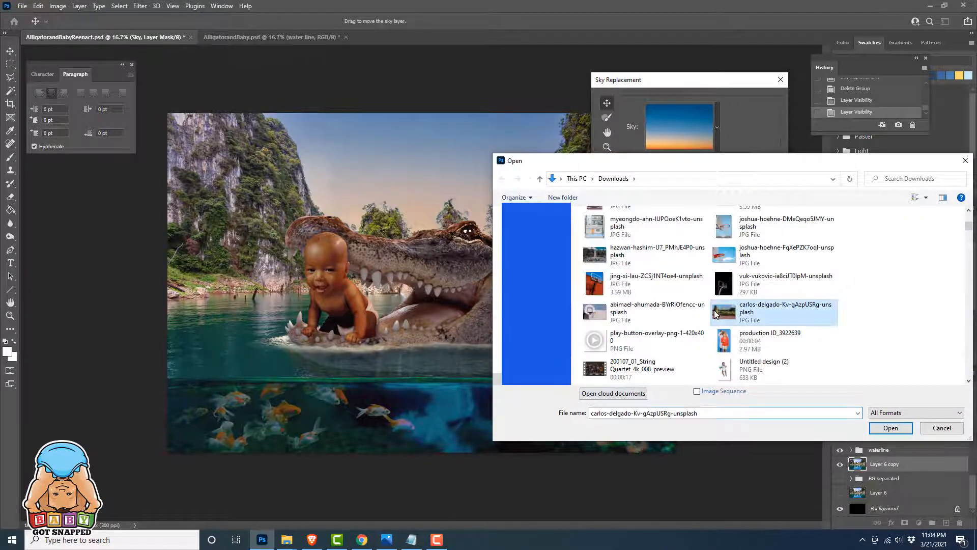
pyautogui.press('m')
pyautogui.scroll(-1, 766, 311)
pyautogui.doubleClick(767, 311)
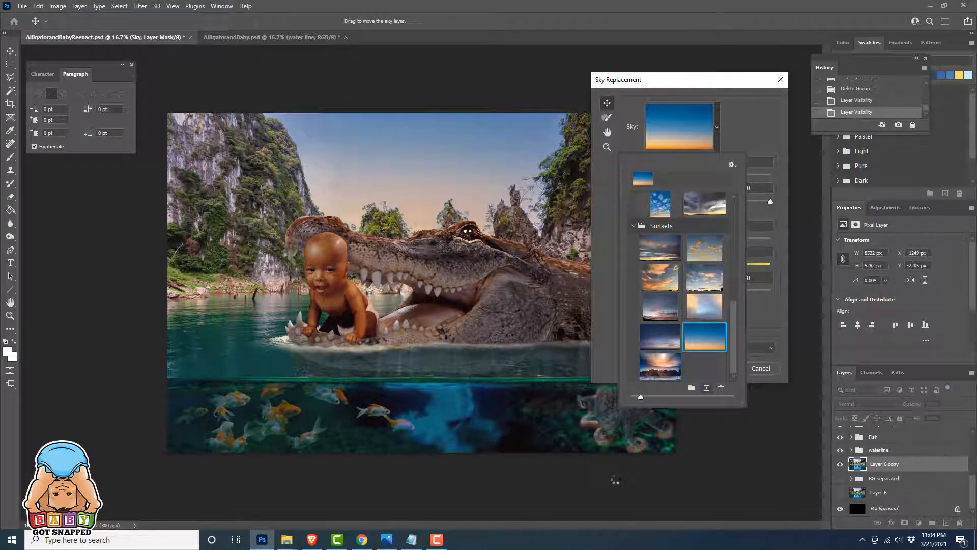
pyautogui.click(660, 366)
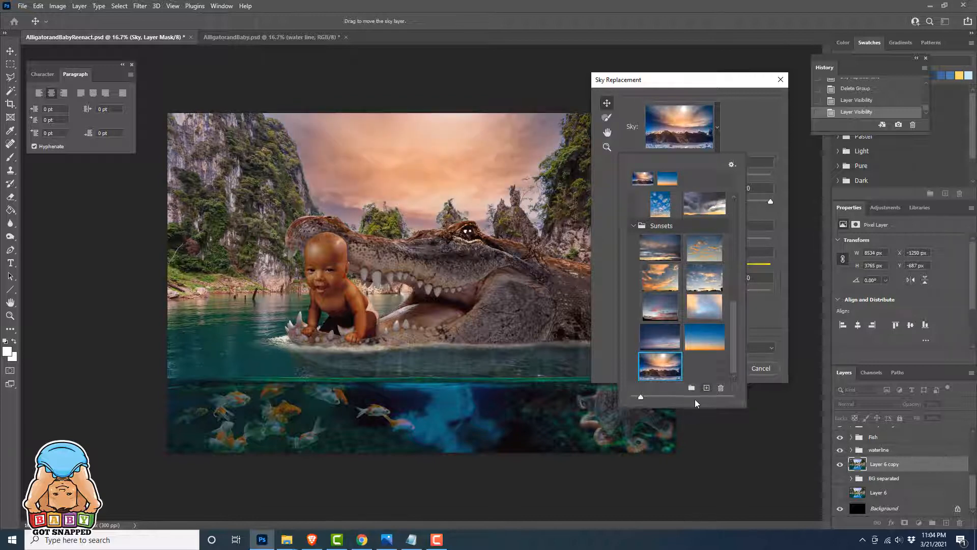
pyautogui.click(741, 129)
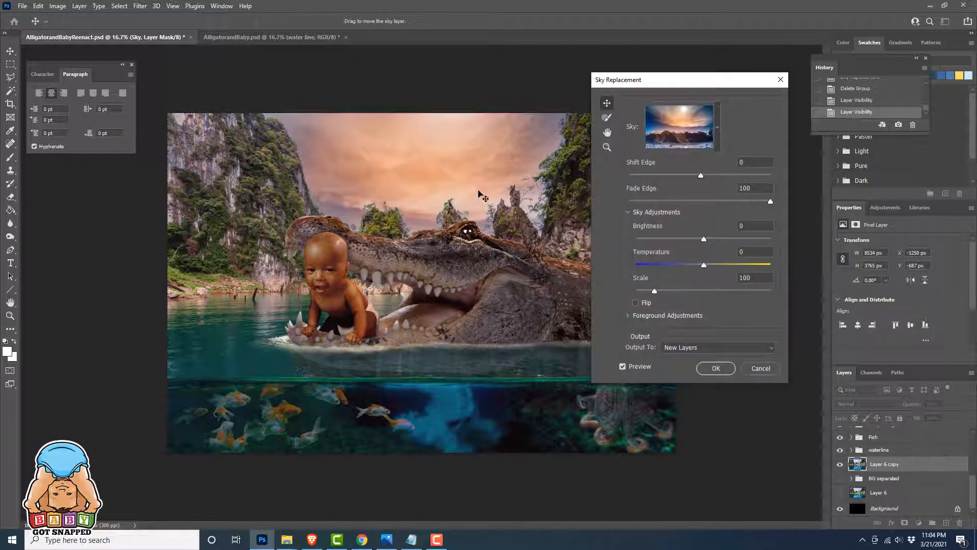
# Scale the replacement sky to 71, position its sun above the alligator between the cliffs, and apply it as new layers.
pyautogui.moveTo(476, 193); pyautogui.dragTo(466, 211)
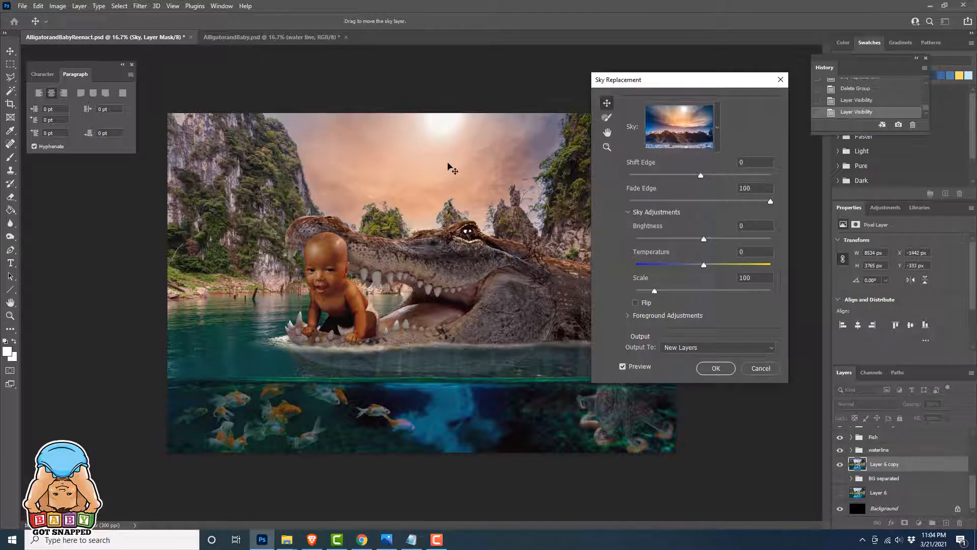
pyautogui.moveTo(448, 162); pyautogui.dragTo(441, 170)
pyautogui.moveTo(651, 291); pyautogui.dragTo(644, 292)
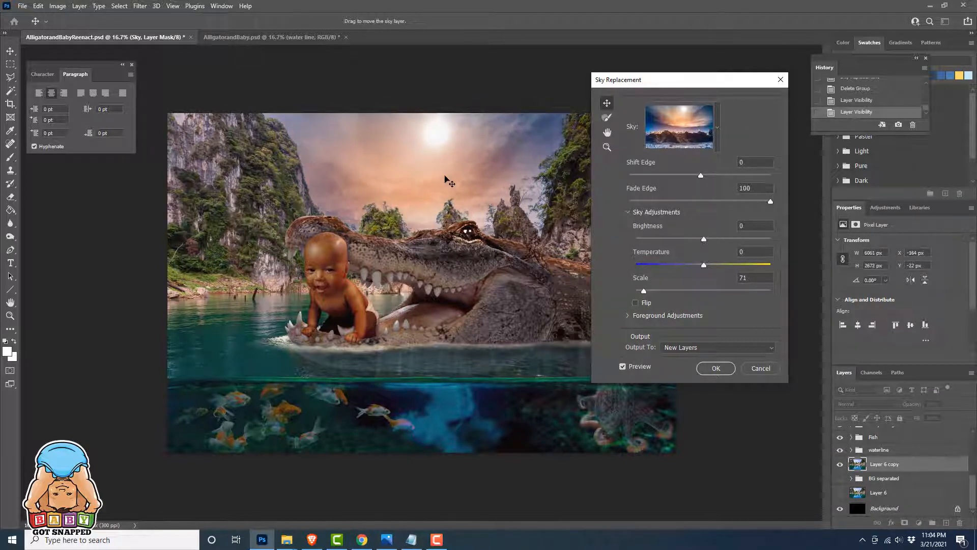
pyautogui.moveTo(444, 177); pyautogui.dragTo(445, 173)
pyautogui.click(713, 370)
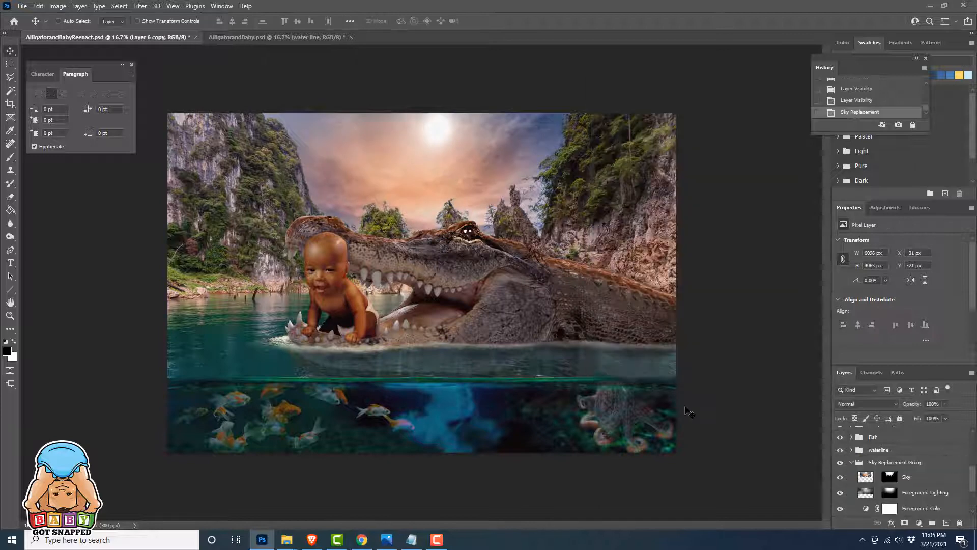